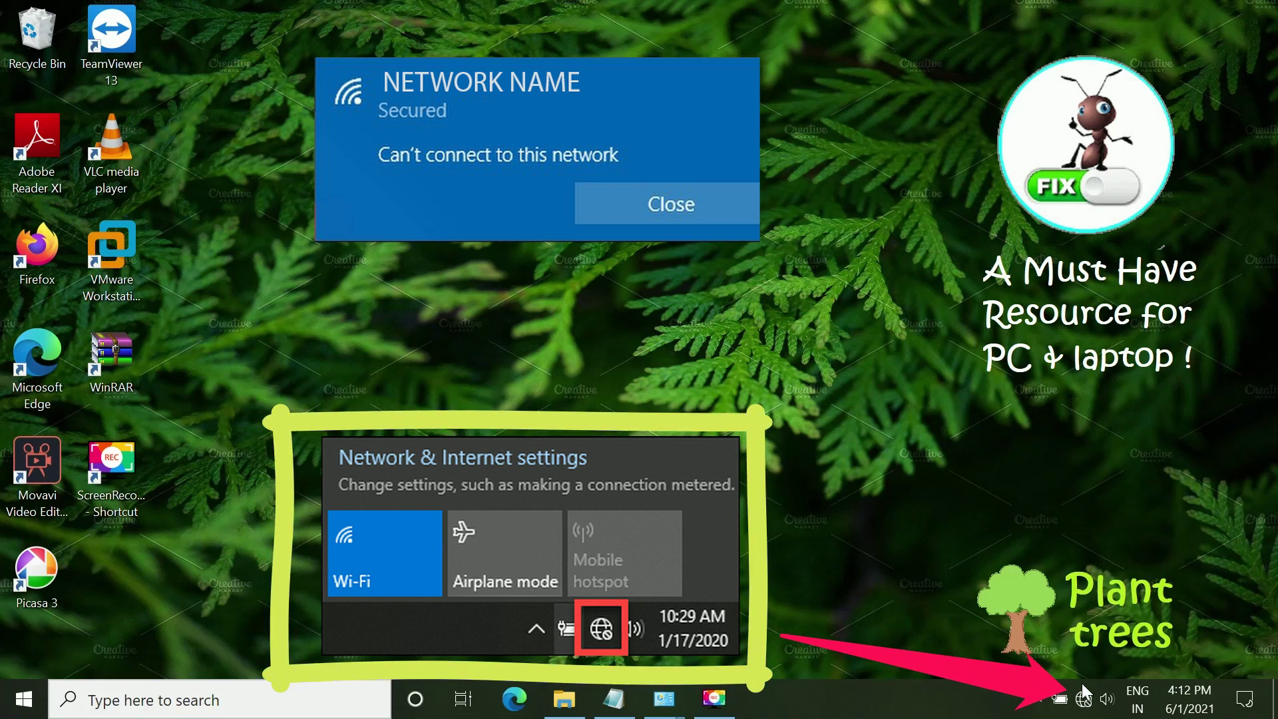
Cancel the attempt to connect to the Airial13 Wi-Fi network.
{"action": "left_click", "coordinate": [1084, 696]}
{"action": "left_click", "coordinate": [989, 134]}
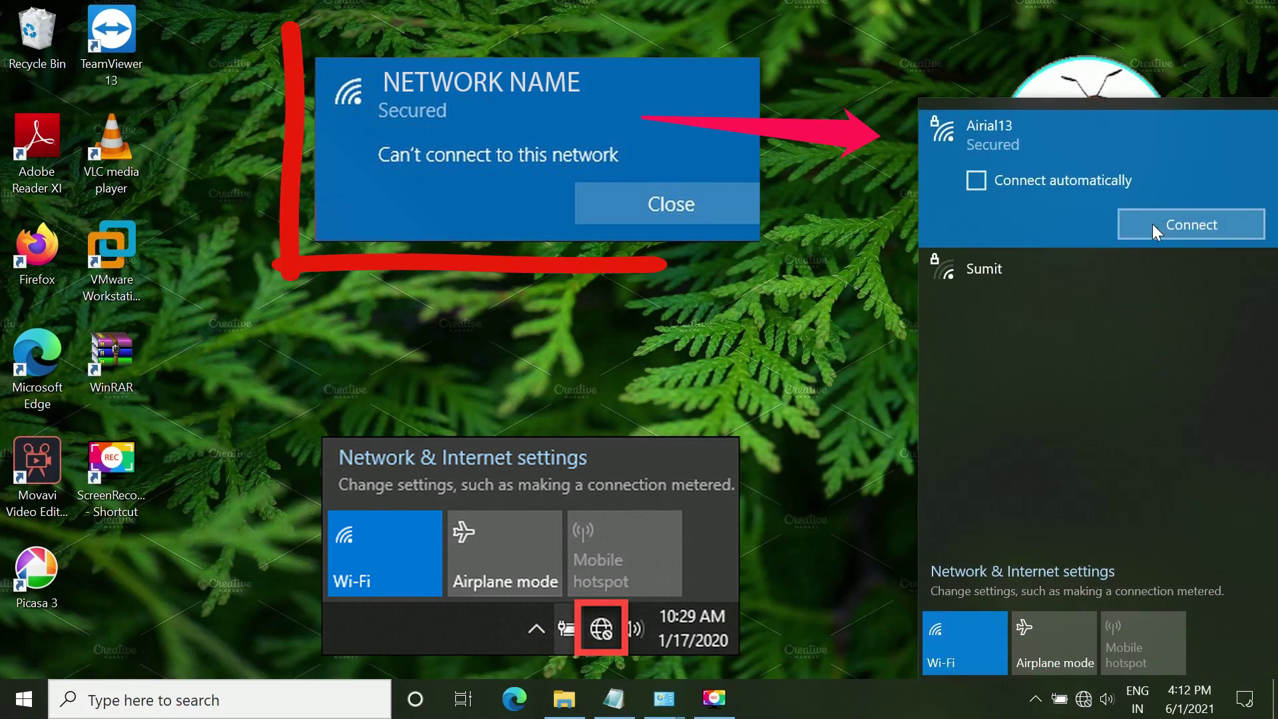
{"action": "left_click", "coordinate": [1152, 223]}
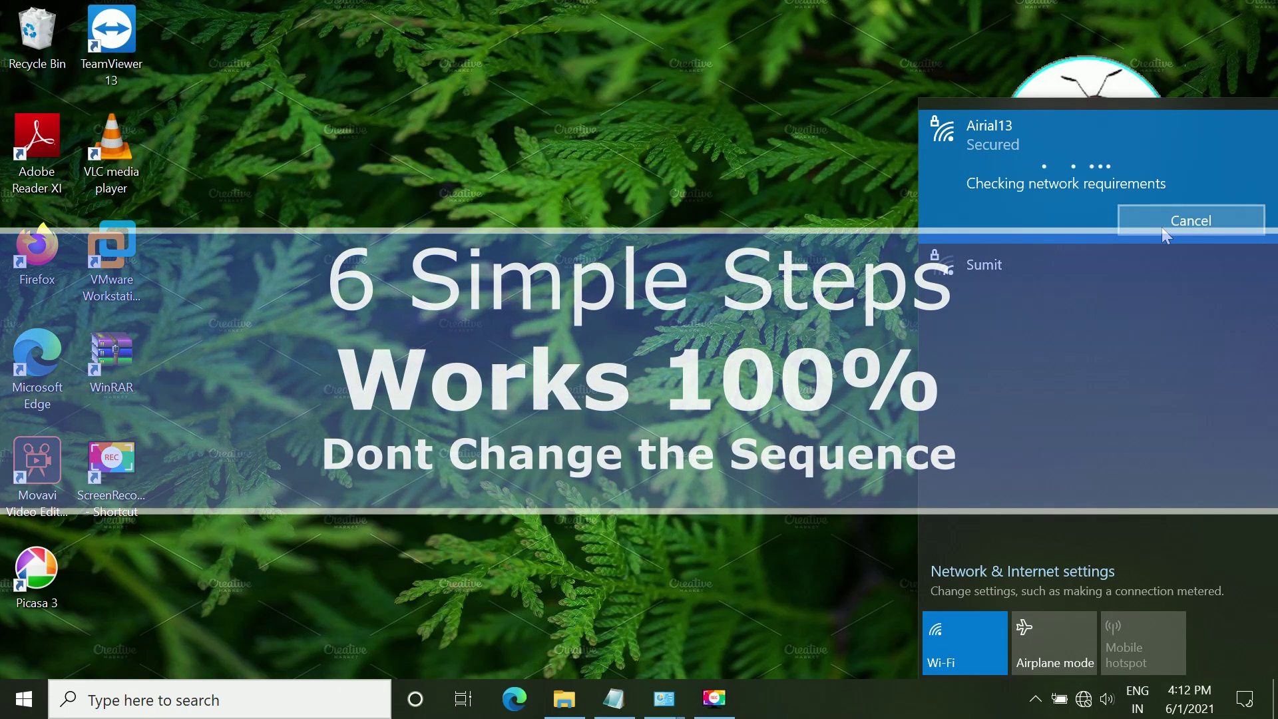
{"action": "left_click", "coordinate": [1164, 230]}
{"action": "left_click", "coordinate": [690, 346]}
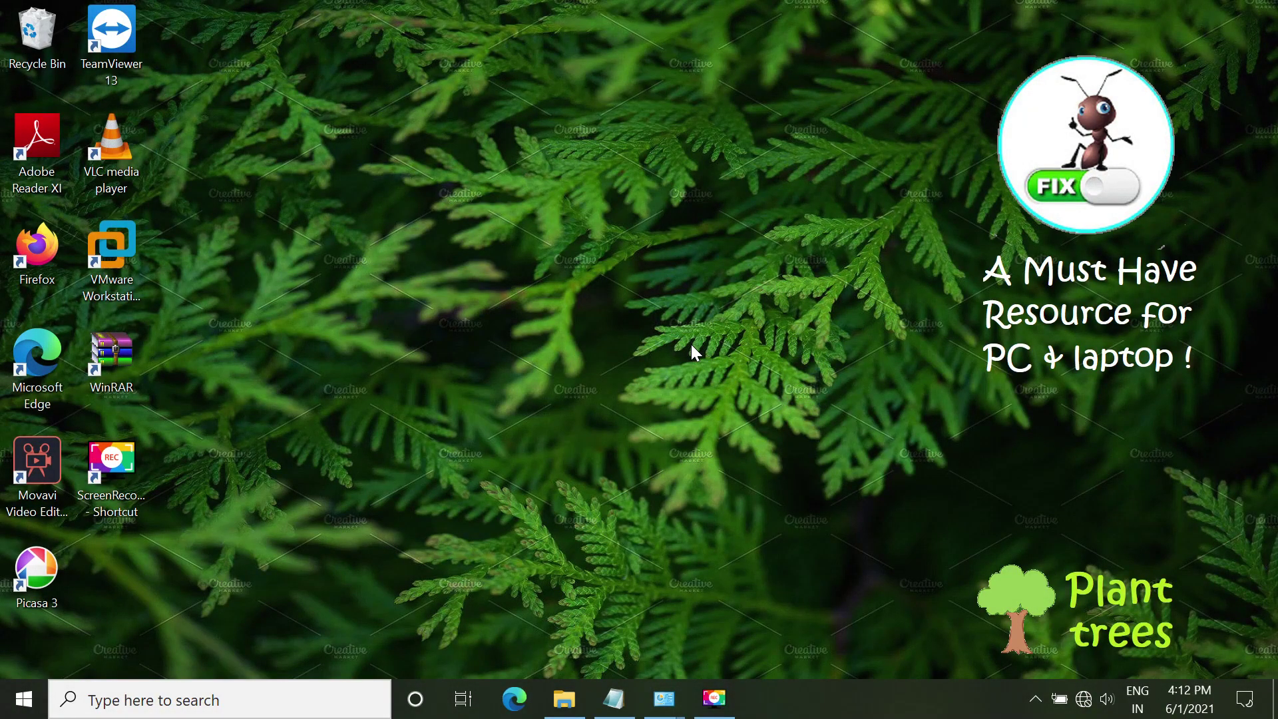
Launch the Registry Editor by running regedit from the Run box.
{"action": "key", "text": "super+r"}
{"action": "left_click_drag", "start_coordinate": [127, 466], "coordinate": [508, 228]}
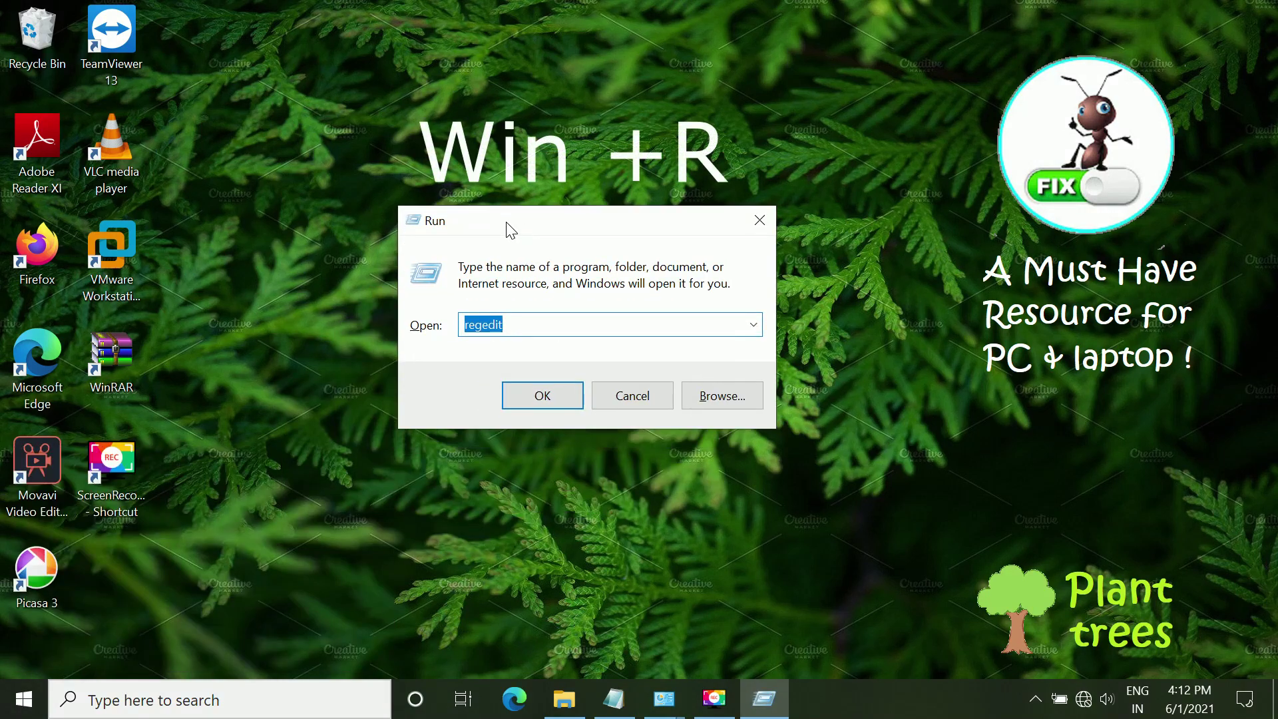
{"action": "type", "text": "regedit"}
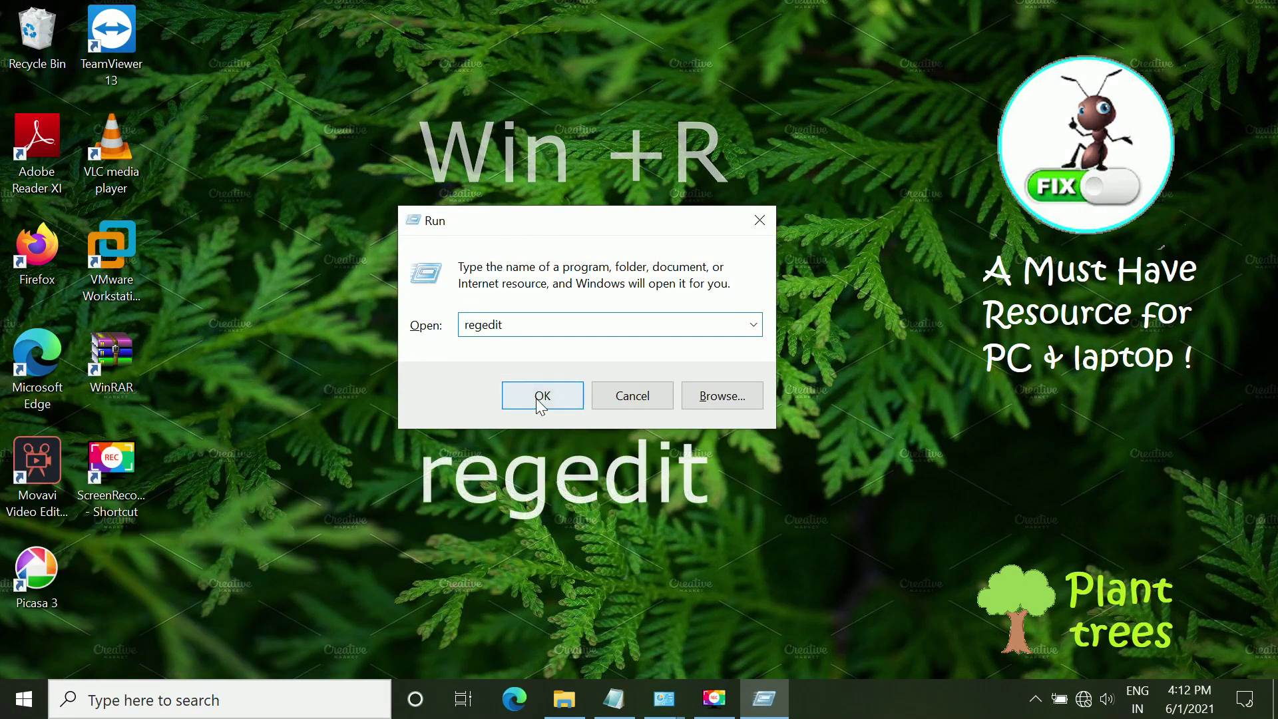
{"action": "left_click", "coordinate": [542, 395]}
Navigate to HKEY_LOCAL_MACHINE\SYSTEM\CurrentControlSet\Control\Class in the registry tree.
{"action": "left_click", "coordinate": [27, 129]}
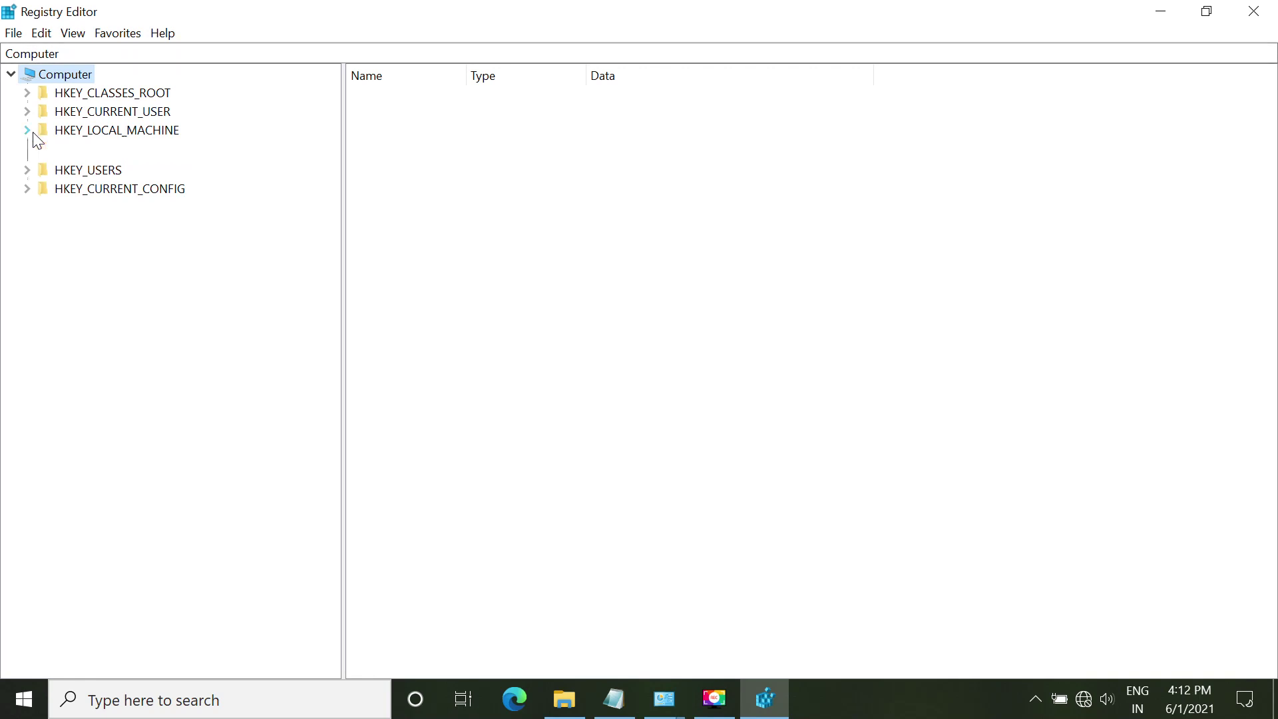
{"action": "left_click", "coordinate": [43, 260]}
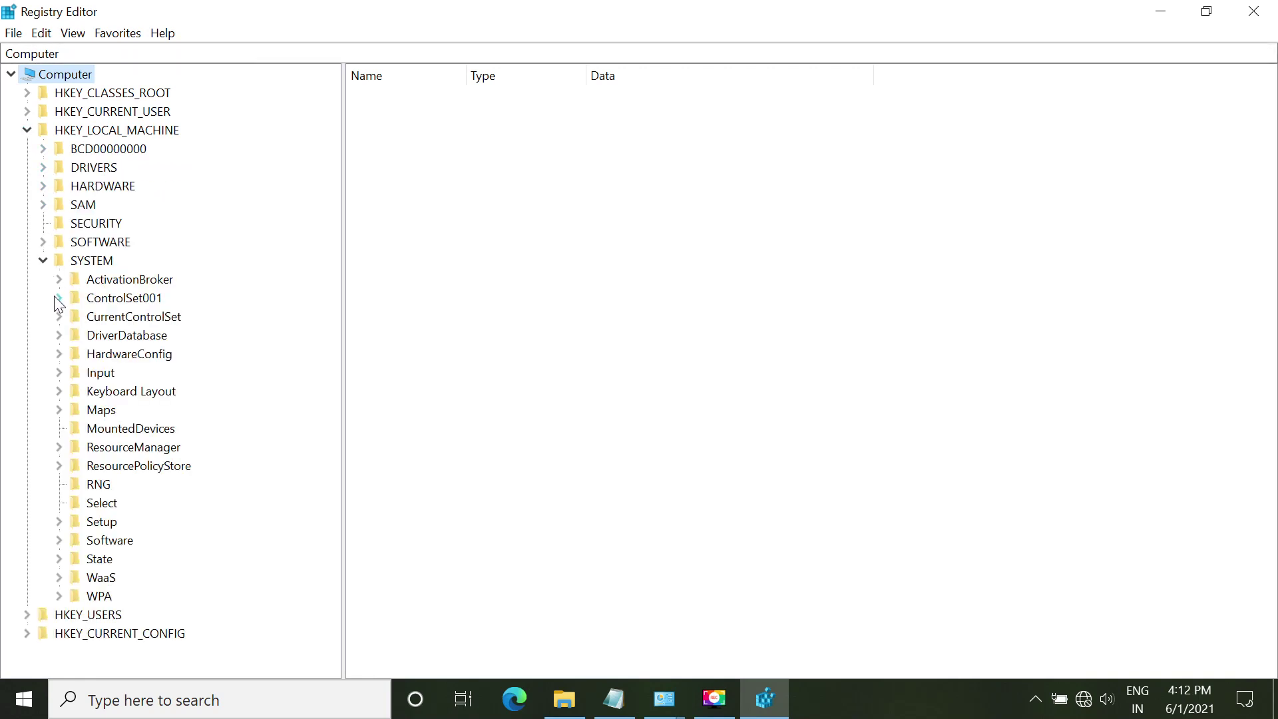
{"action": "left_click", "coordinate": [60, 316]}
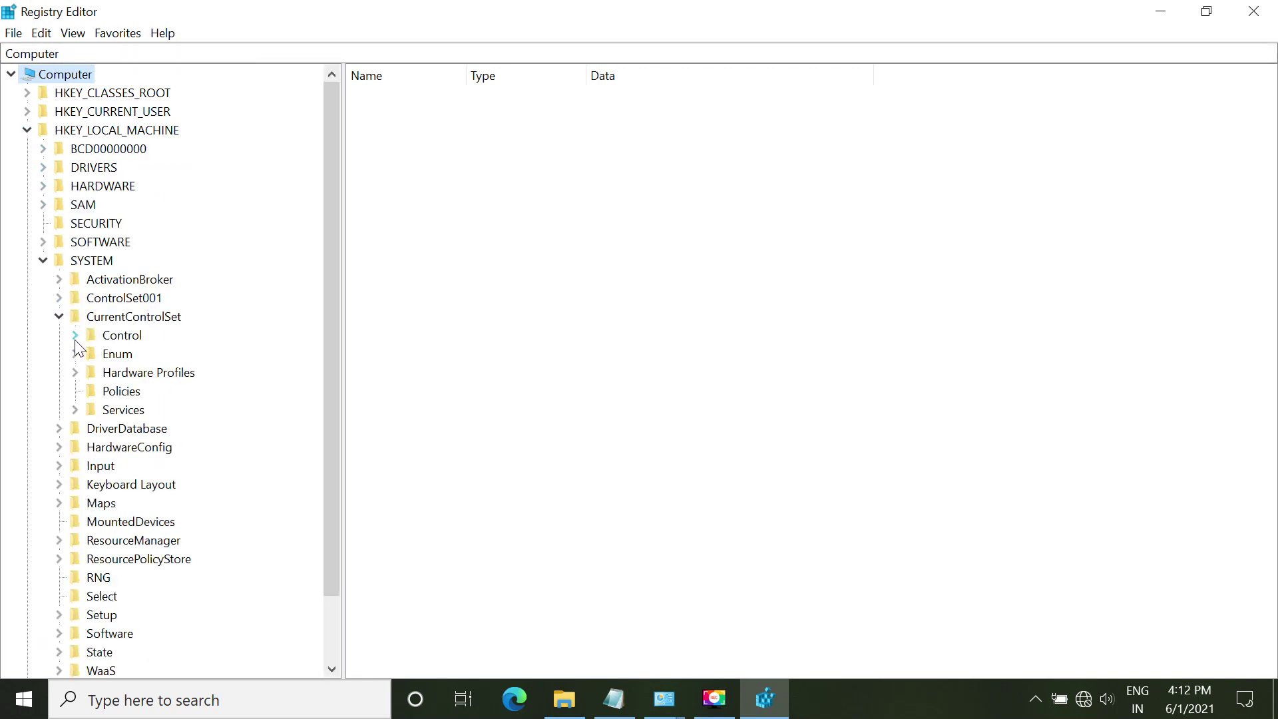
{"action": "left_click", "coordinate": [75, 336]}
{"action": "left_click", "coordinate": [137, 340]}
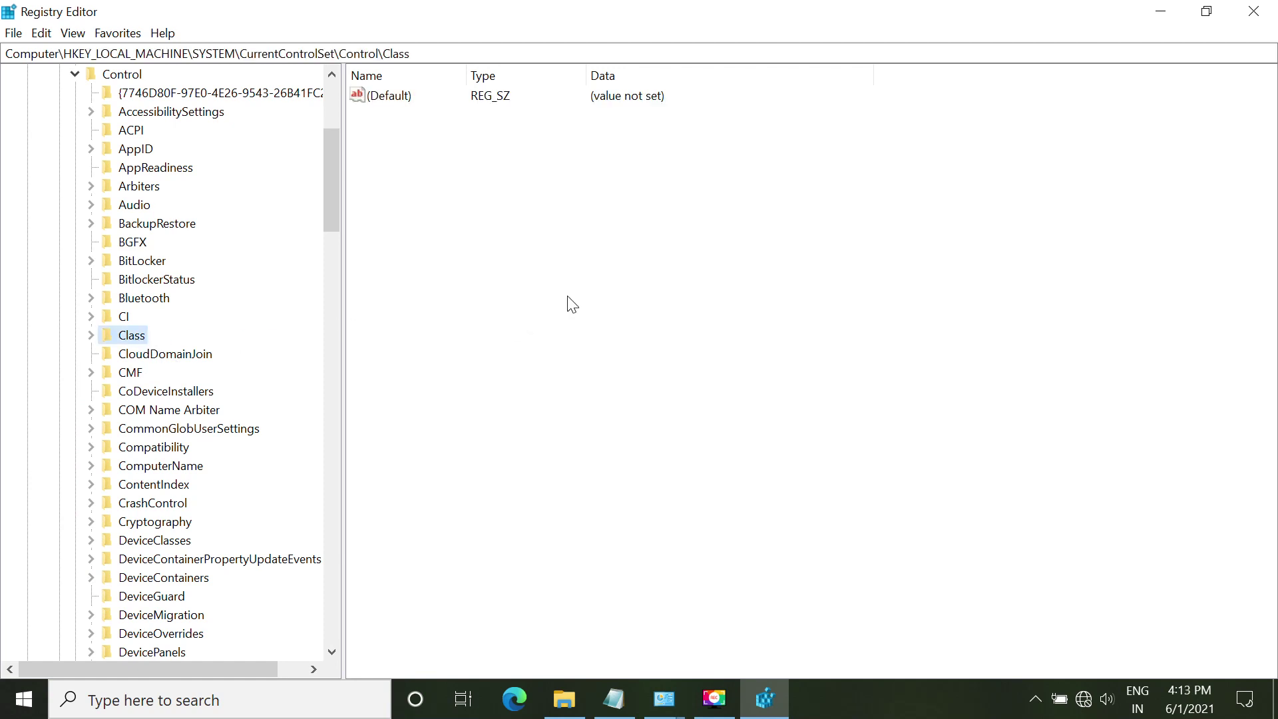
{"action": "right_click", "coordinate": [613, 251]}
Create a RadioEnable string value with data 1 under Class, then close Registry Editor.
{"action": "mouse_move", "coordinate": [653, 262]}
{"action": "left_click", "coordinate": [770, 286]}
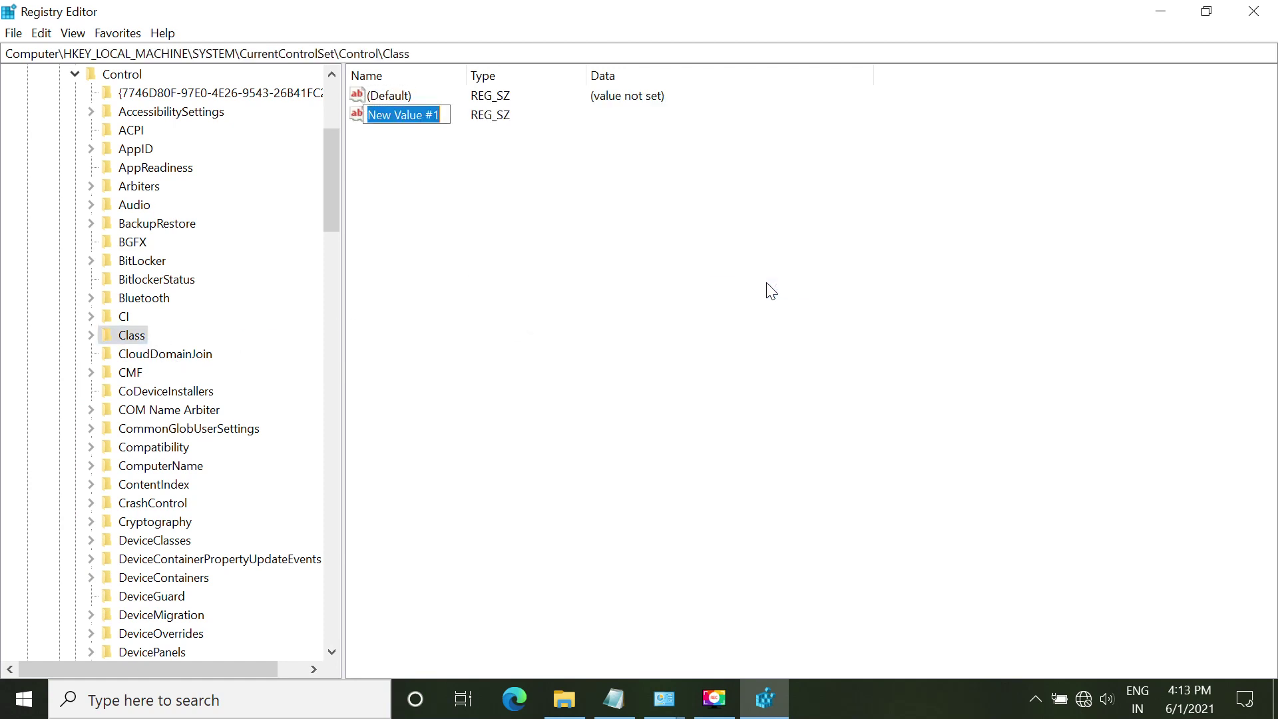
{"action": "type", "text": "RadioE"}
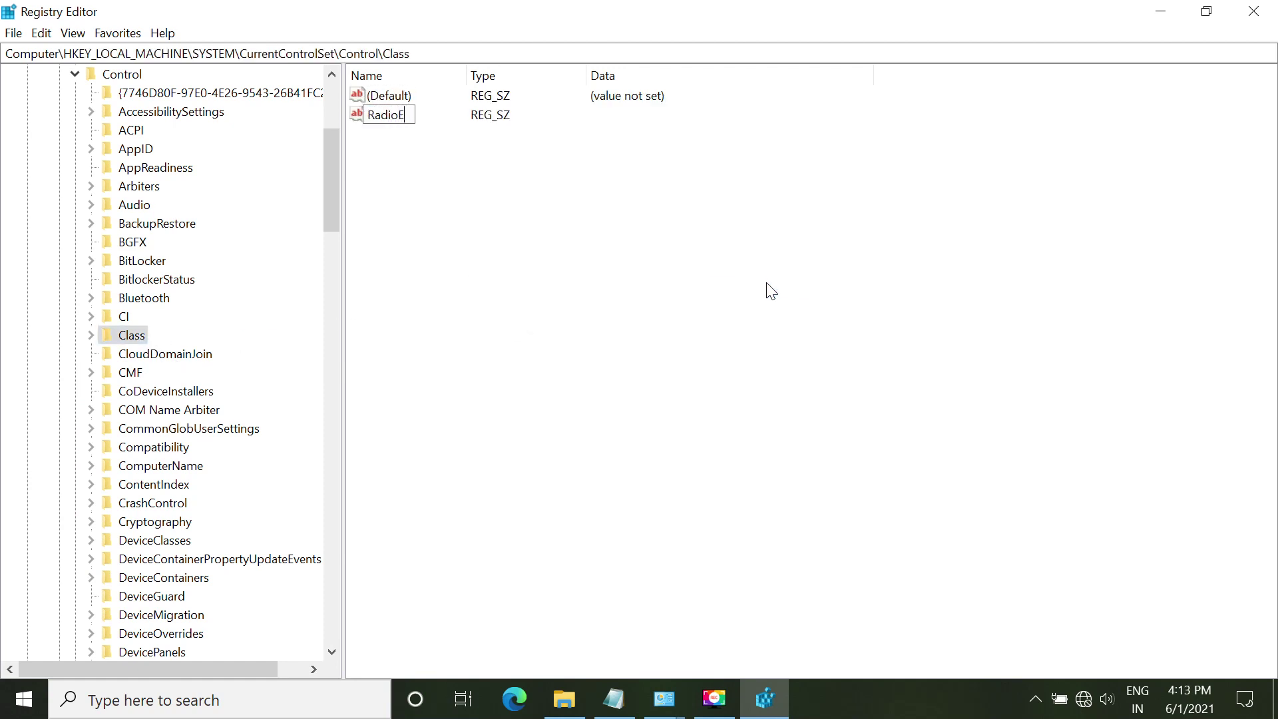
{"action": "type", "text": "nable"}
{"action": "key", "text": "Return"}
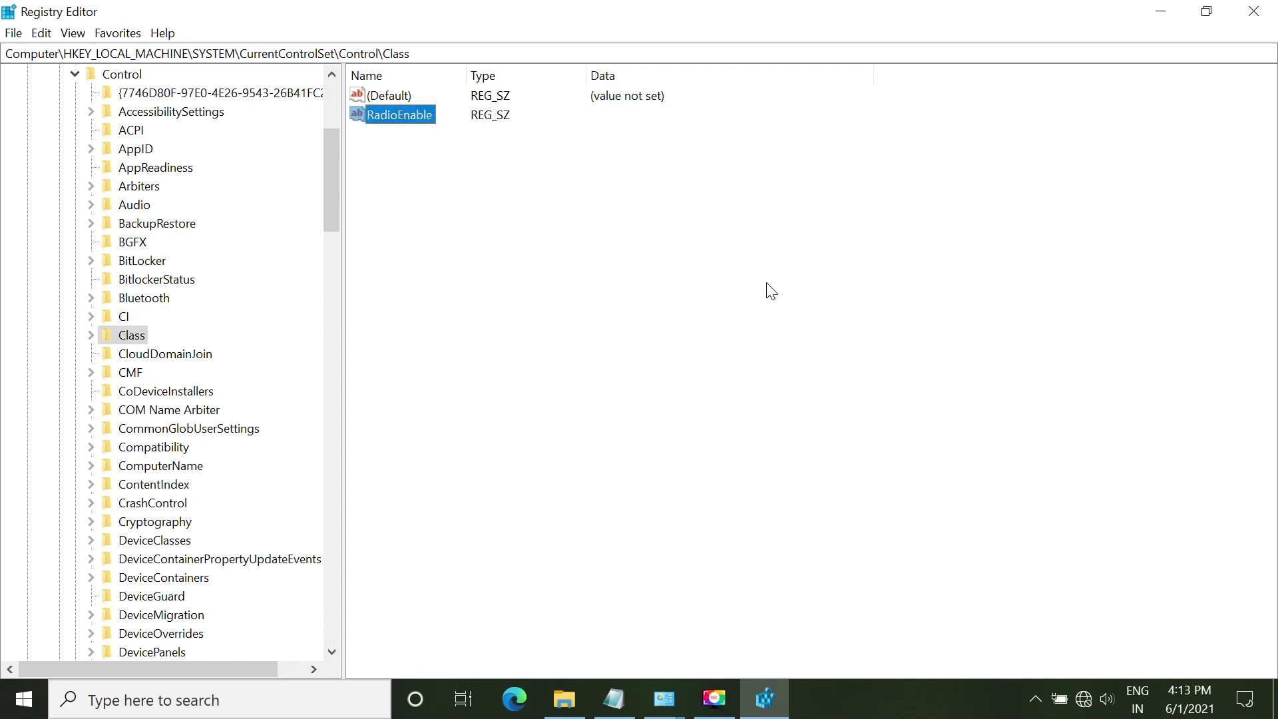
{"action": "double_click", "coordinate": [399, 115]}
{"action": "type", "text": "1"}
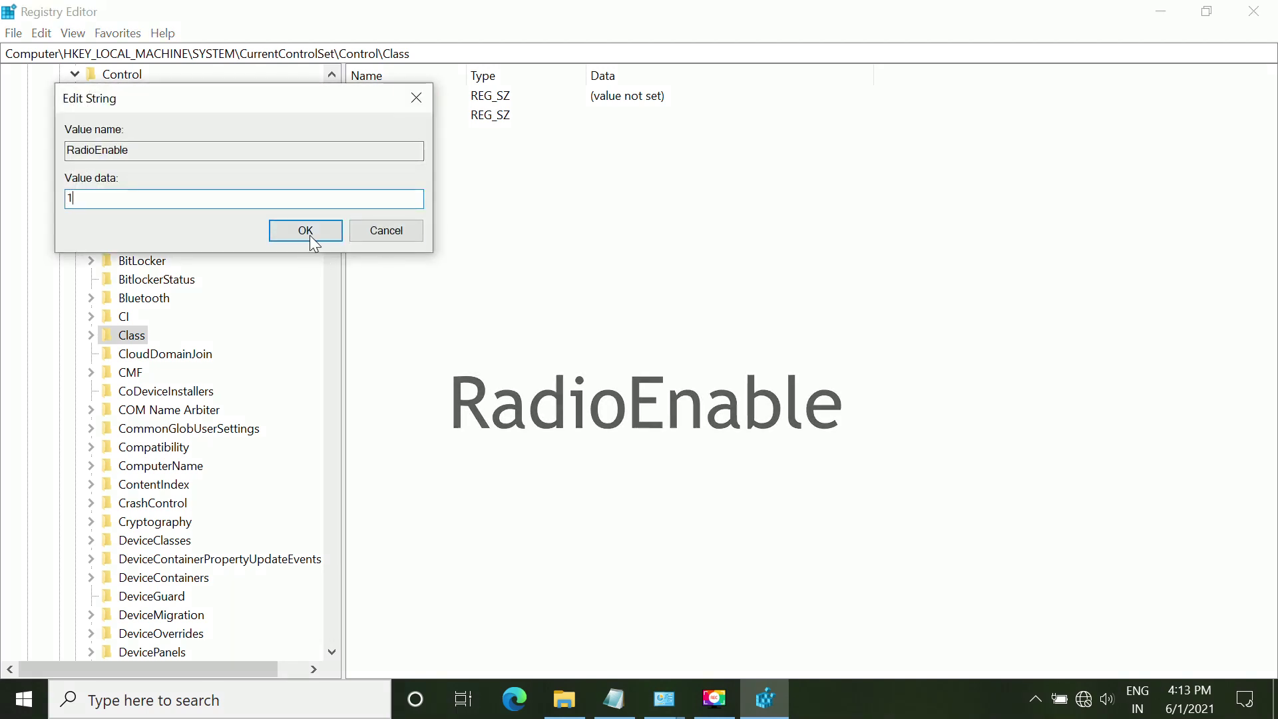
{"action": "left_click", "coordinate": [310, 232]}
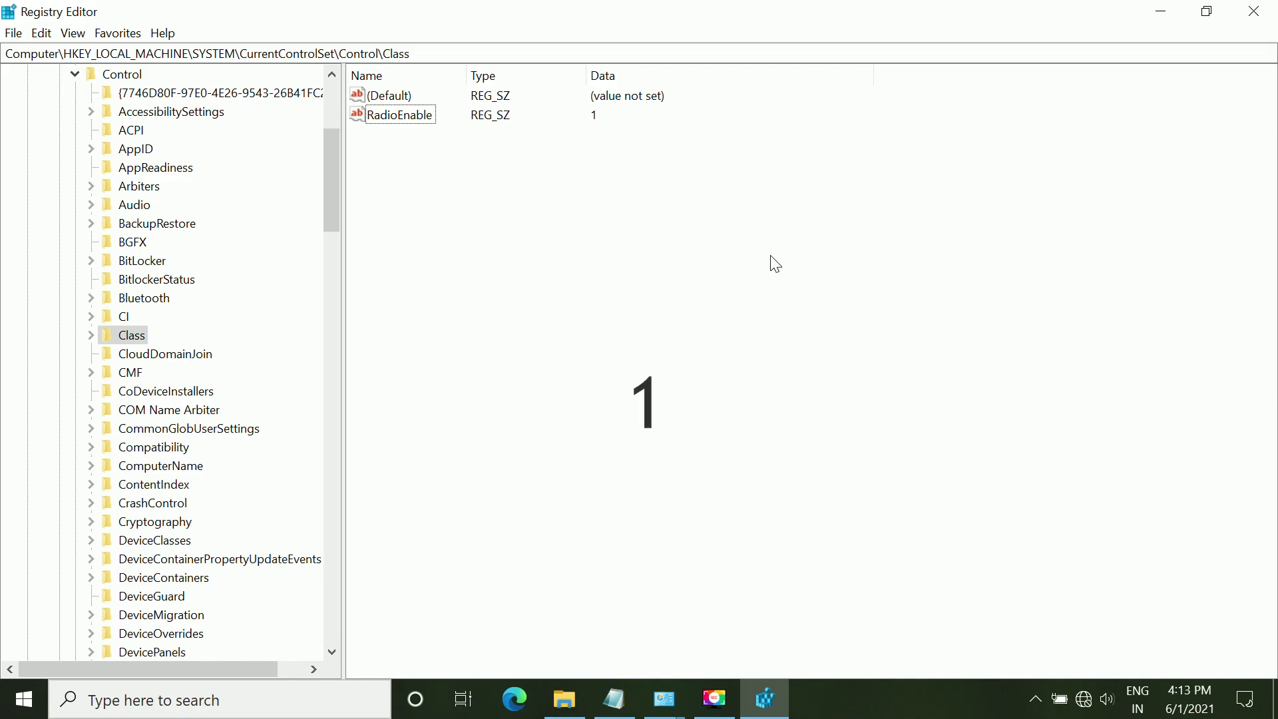
{"action": "left_click", "coordinate": [1270, 12]}
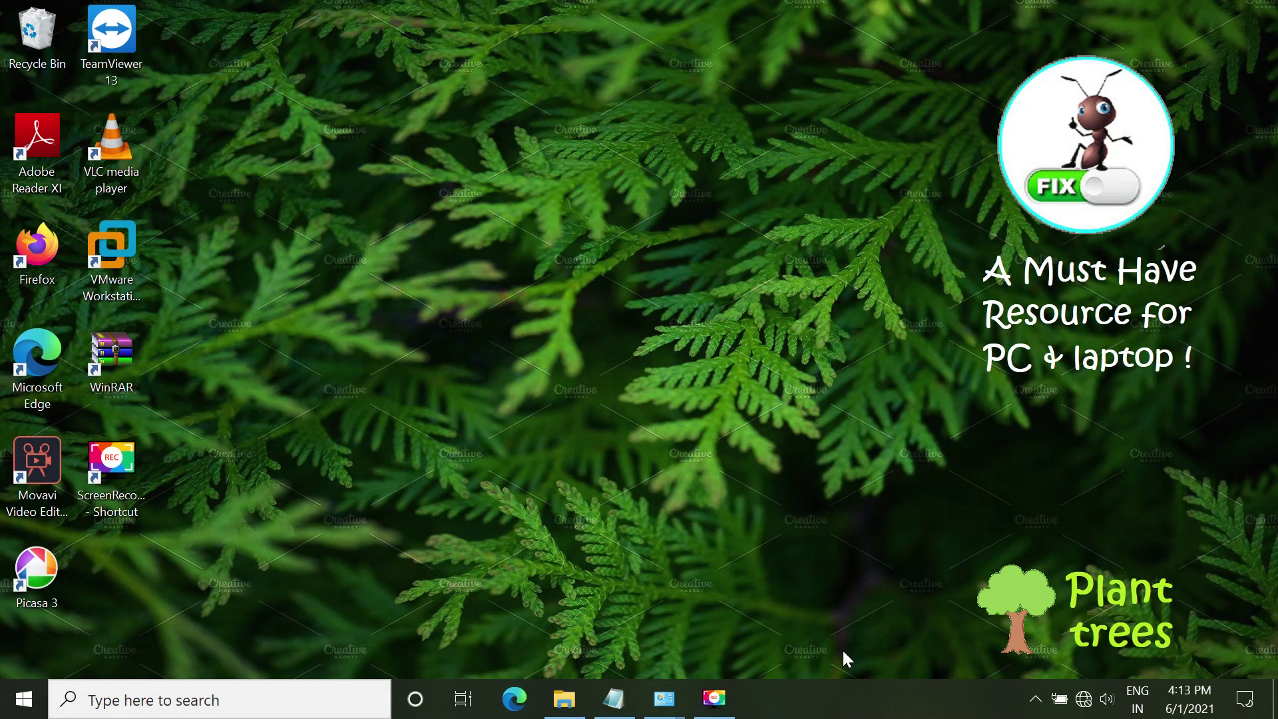
Launch the Services console with services.msc from the Run box.
{"action": "key", "text": "super+r"}
{"action": "left_click_drag", "start_coordinate": [218, 464], "coordinate": [632, 208]}
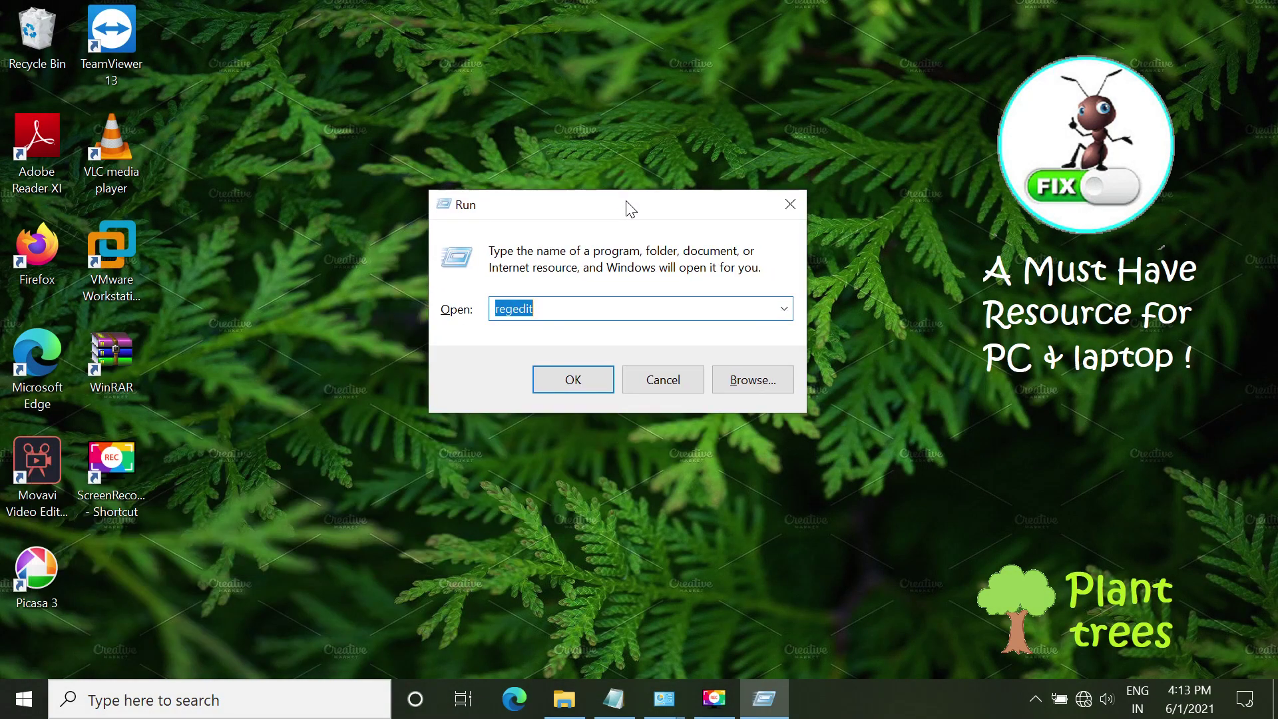
{"action": "type", "text": "services.msc"}
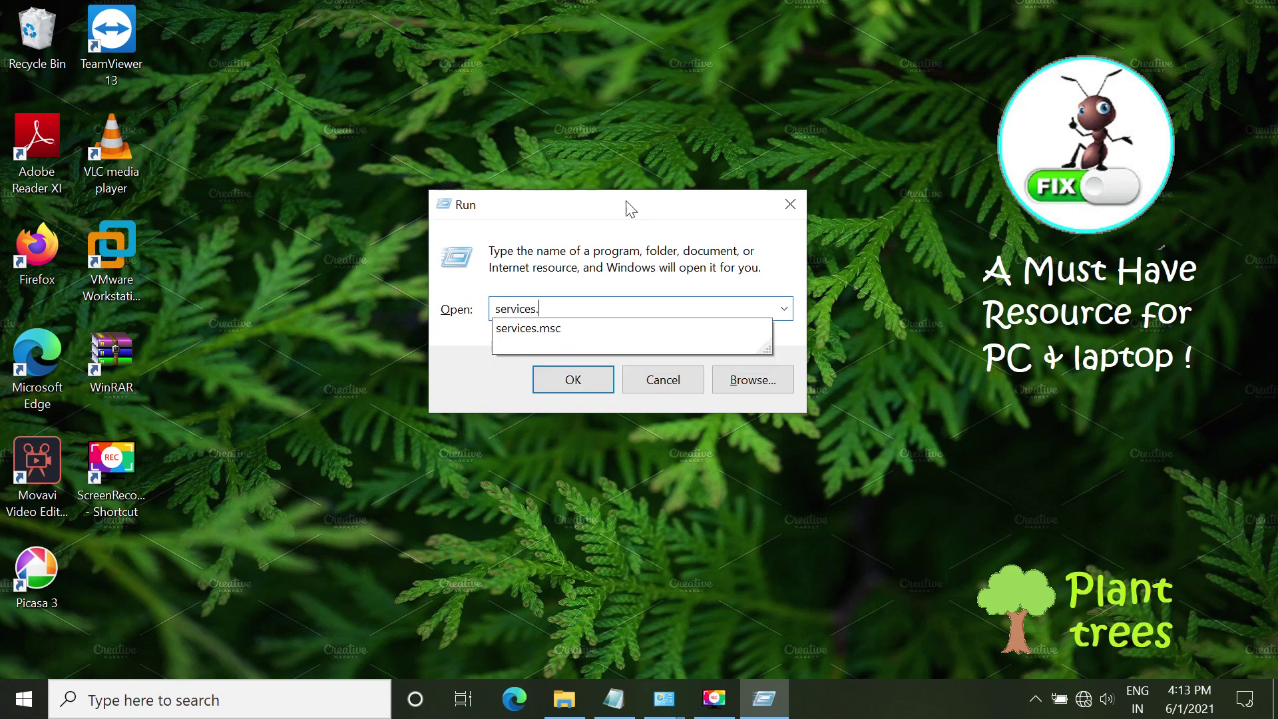
{"action": "left_click", "coordinate": [556, 386]}
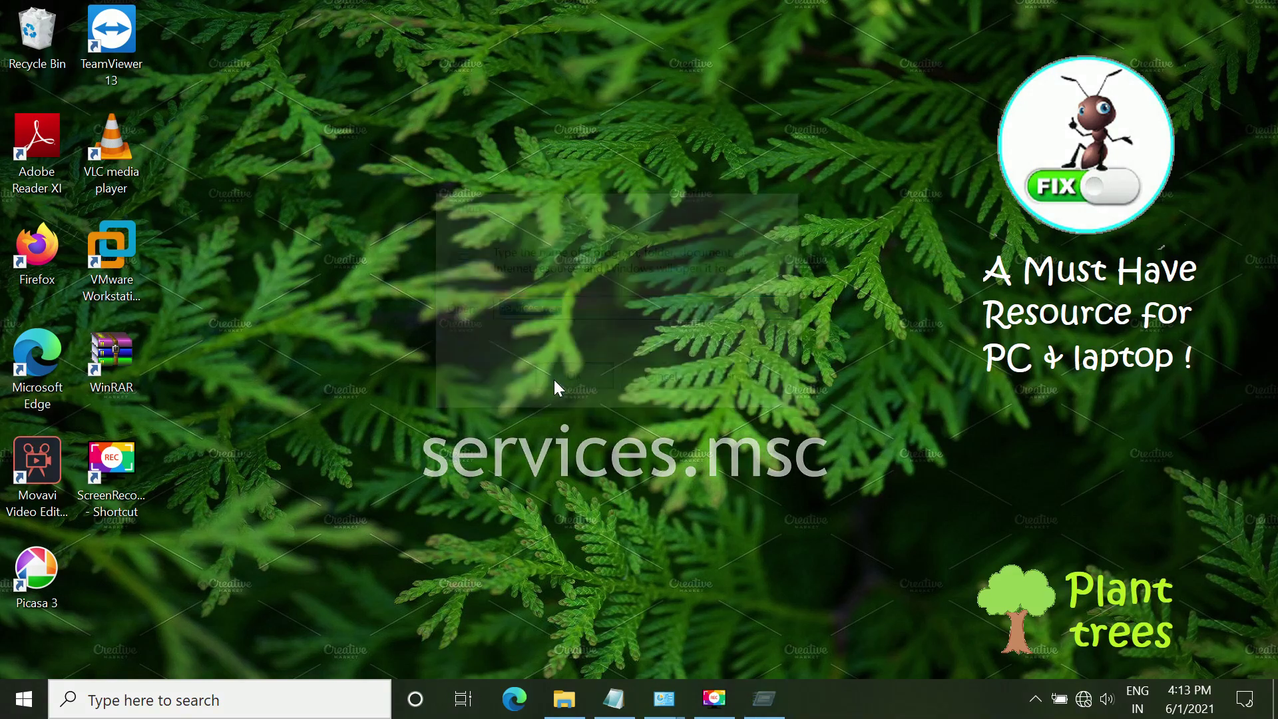
{"action": "left_click", "coordinate": [559, 231]}
Set Network Connected Devices Auto-Setup's startup type to Automatic (Delayed Start).
{"action": "key", "text": "Home"}
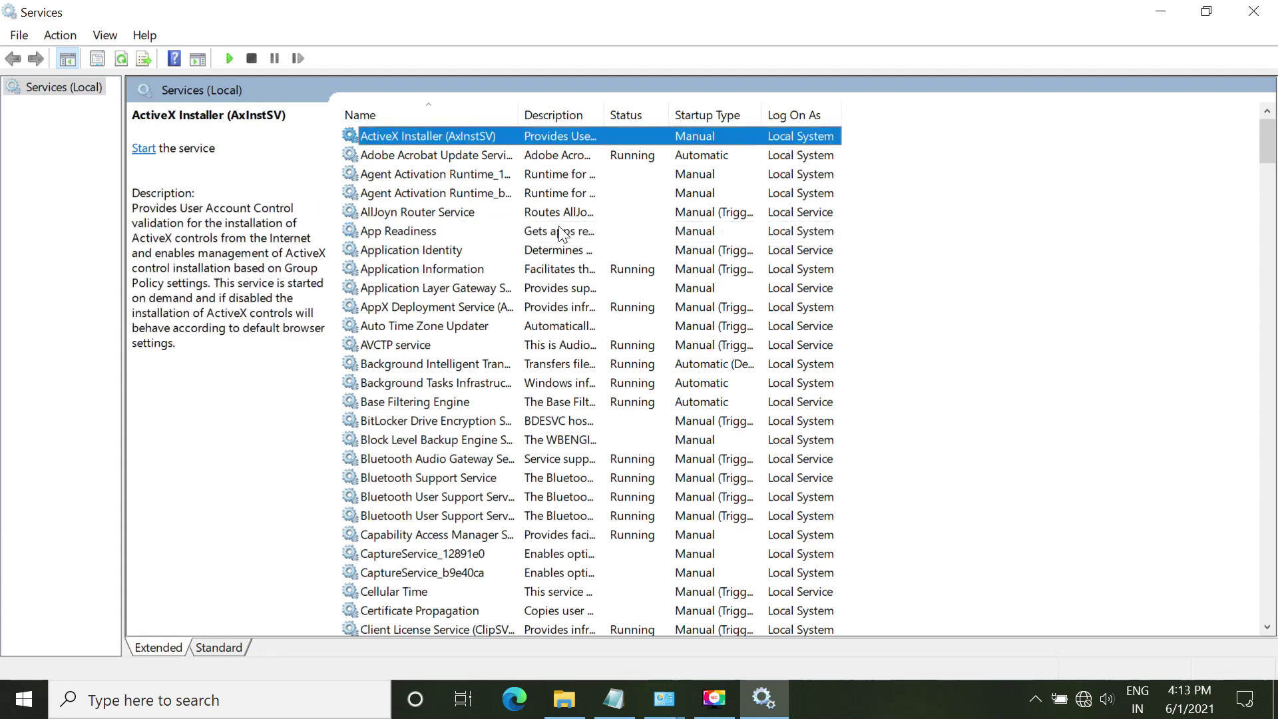
{"action": "type", "text": "network"}
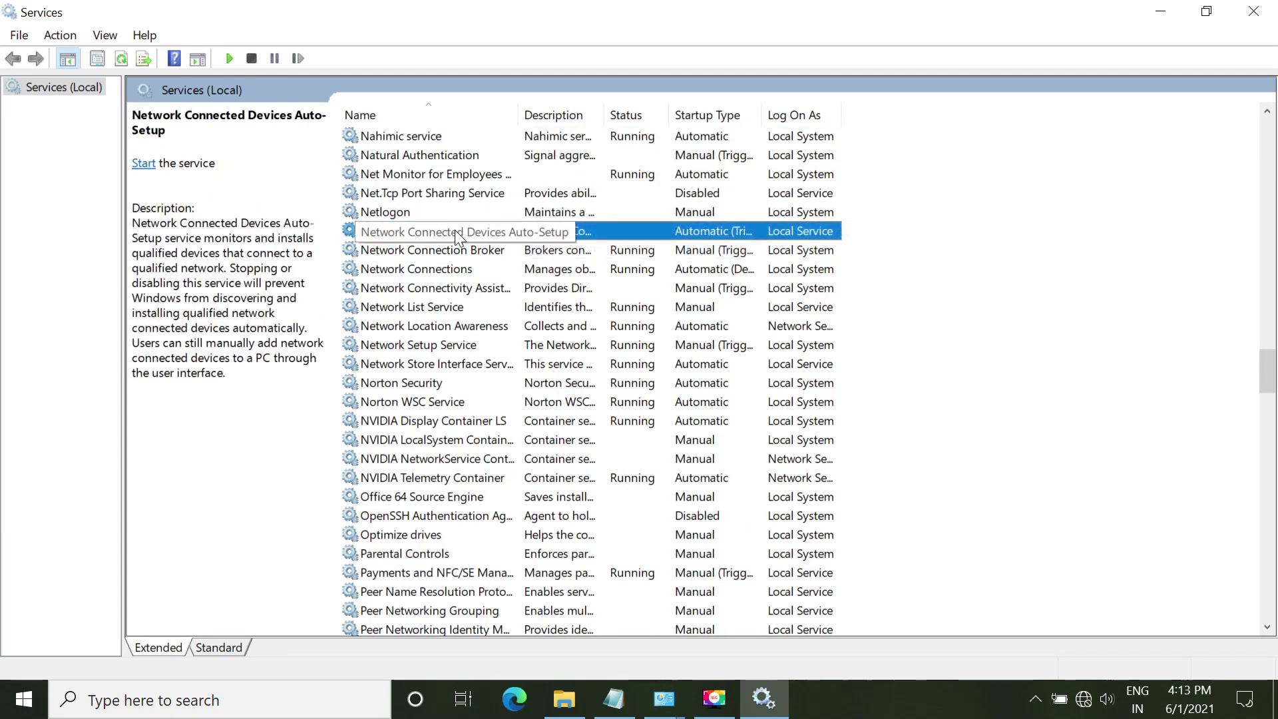
{"action": "right_click", "coordinate": [470, 230]}
{"action": "left_click", "coordinate": [524, 418]}
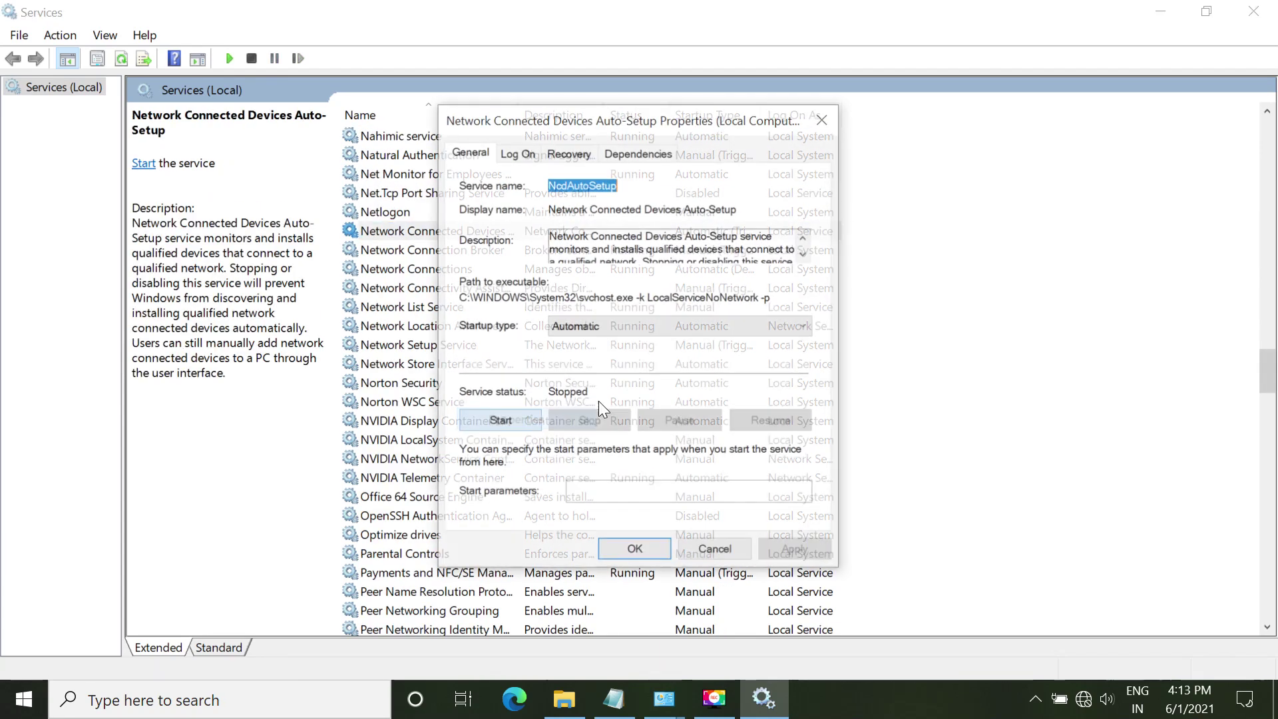
{"action": "left_click", "coordinate": [607, 328]}
{"action": "left_click", "coordinate": [607, 345]}
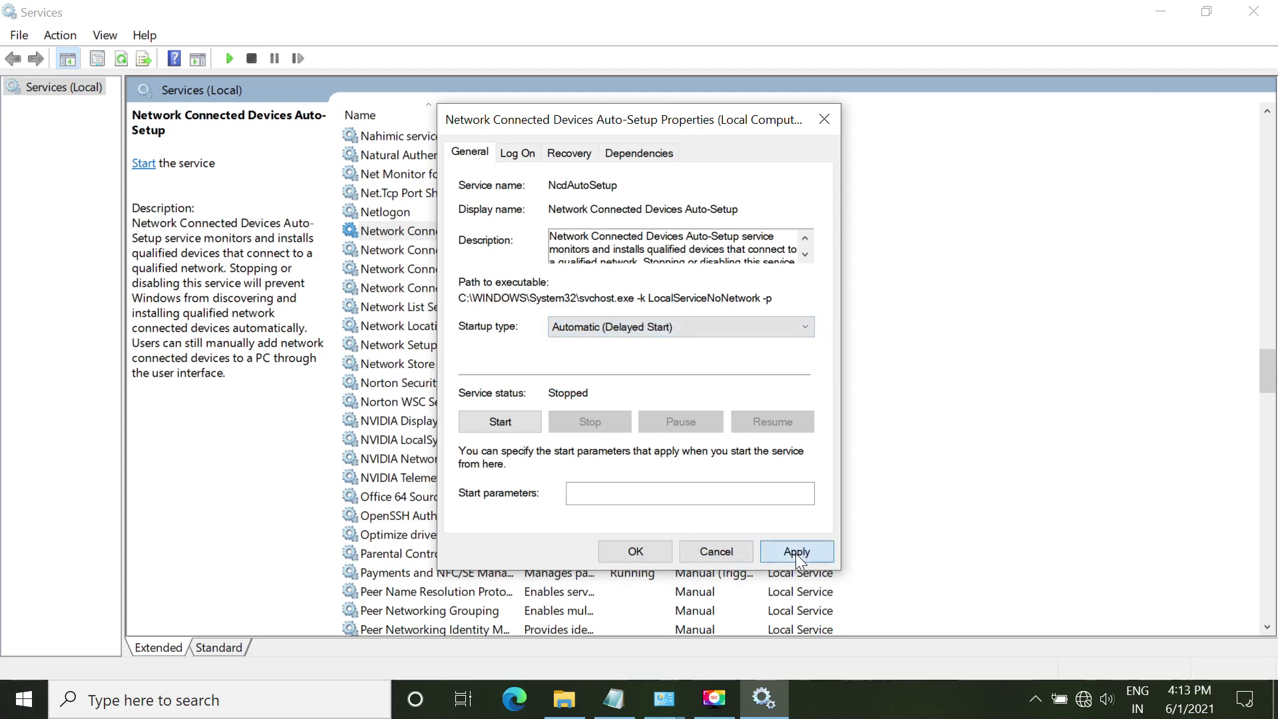
{"action": "left_click", "coordinate": [796, 551]}
{"action": "left_click", "coordinate": [637, 552]}
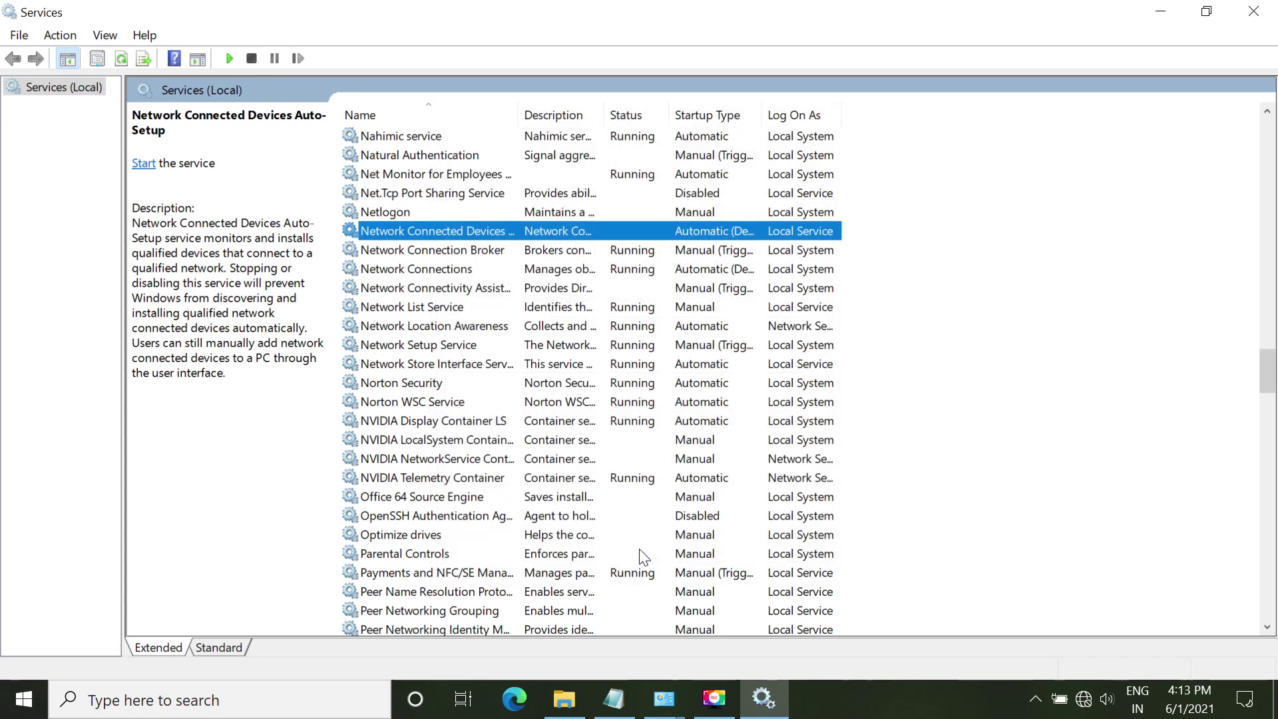
Check Network Connections' properties, widen the Name column, and minimize Services.
{"action": "right_click", "coordinate": [454, 271]}
{"action": "left_click", "coordinate": [510, 460]}
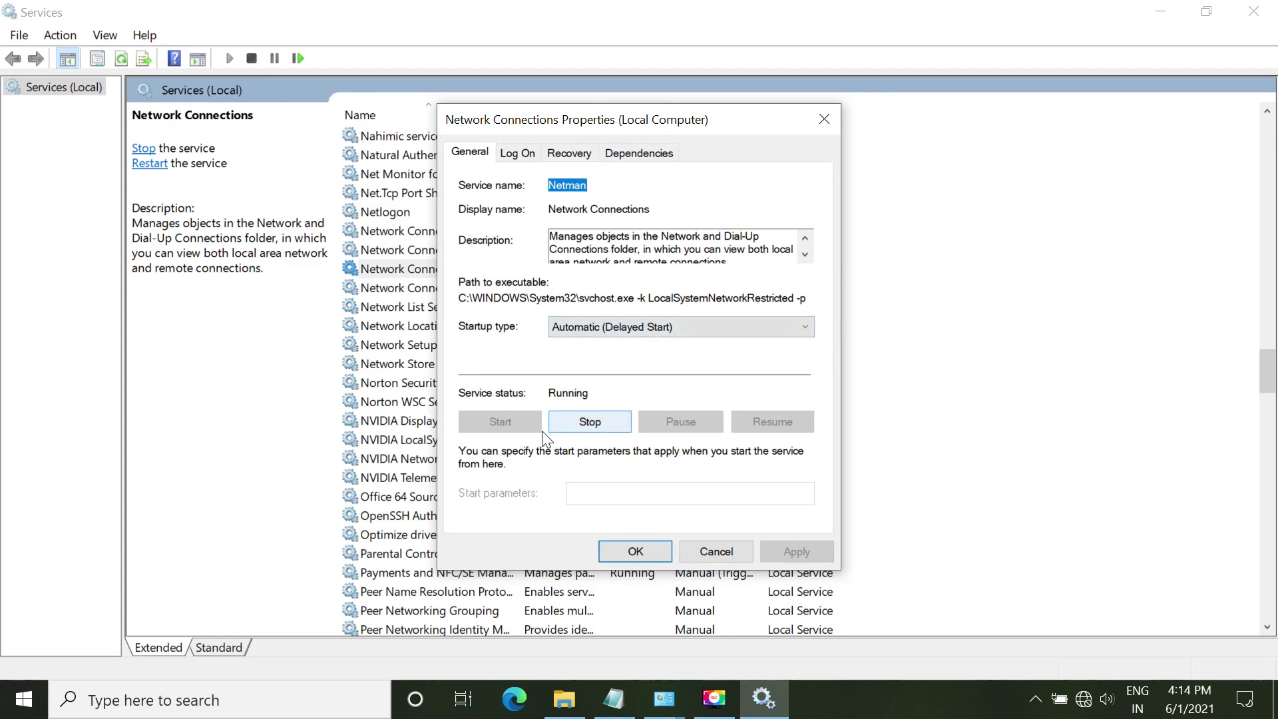
{"action": "left_click", "coordinate": [692, 551]}
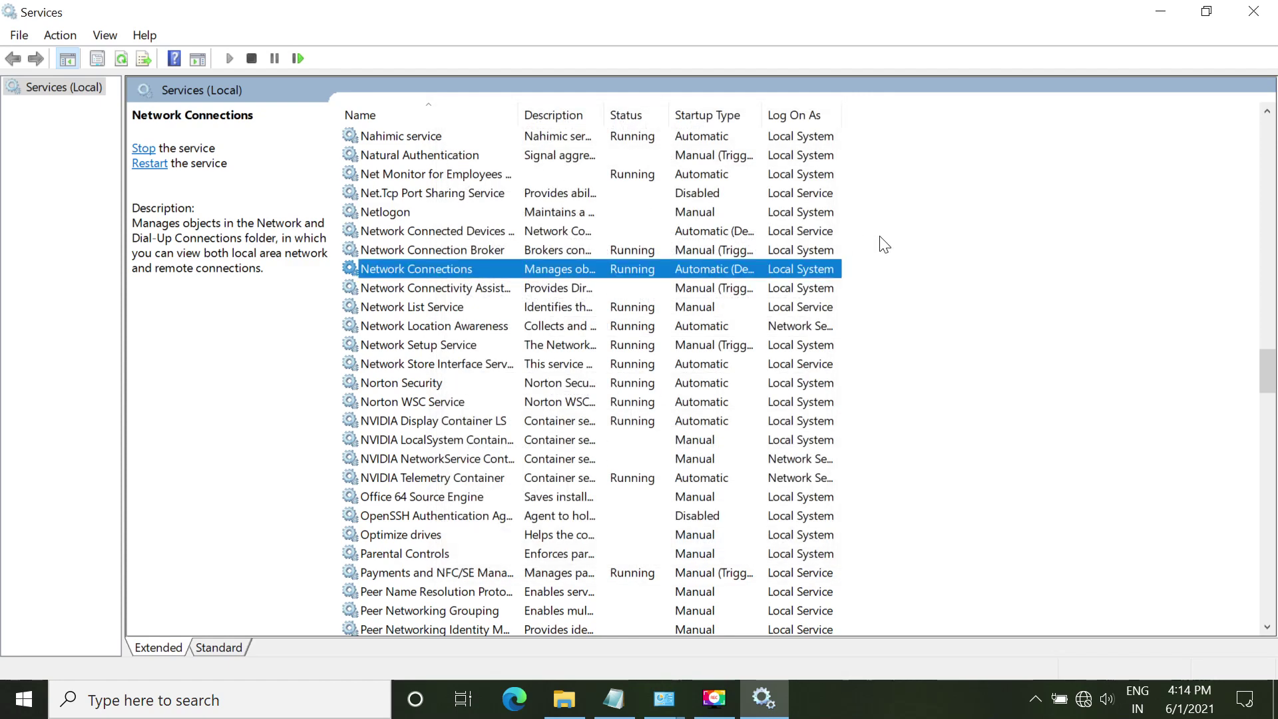
{"action": "left_click", "coordinate": [469, 229]}
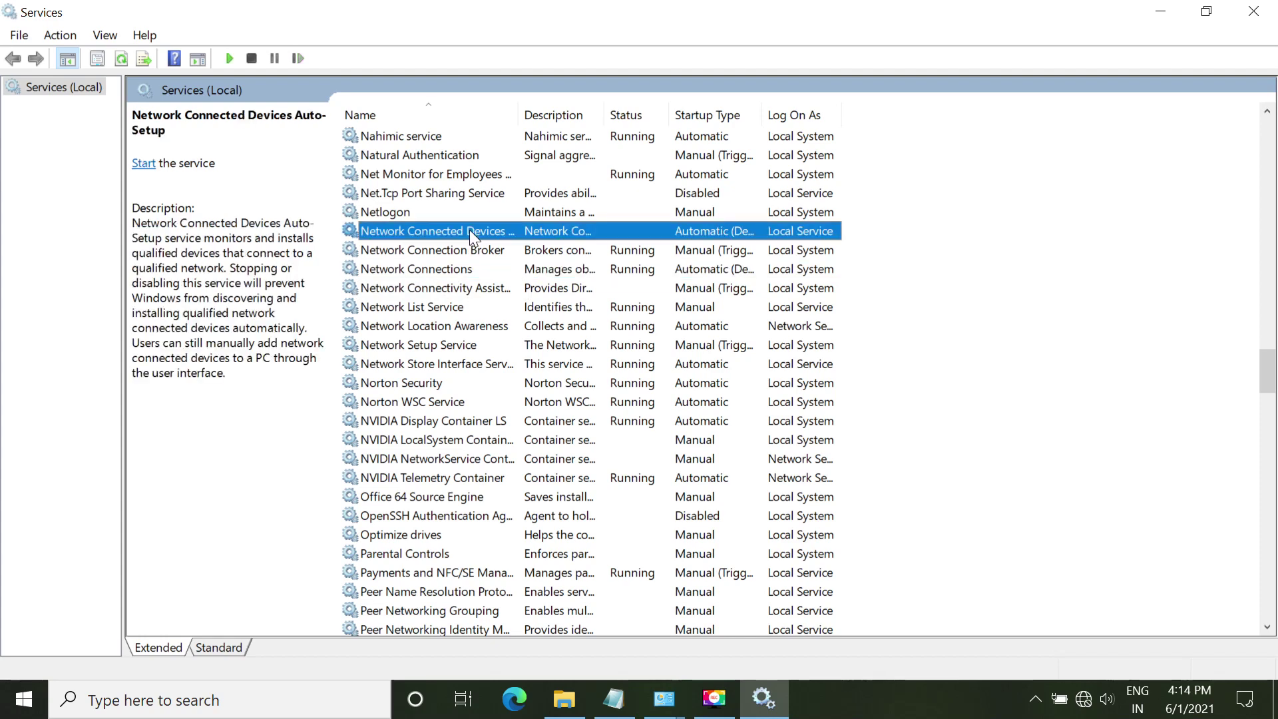
{"action": "left_click_drag", "start_coordinate": [519, 114], "coordinate": [586, 114]}
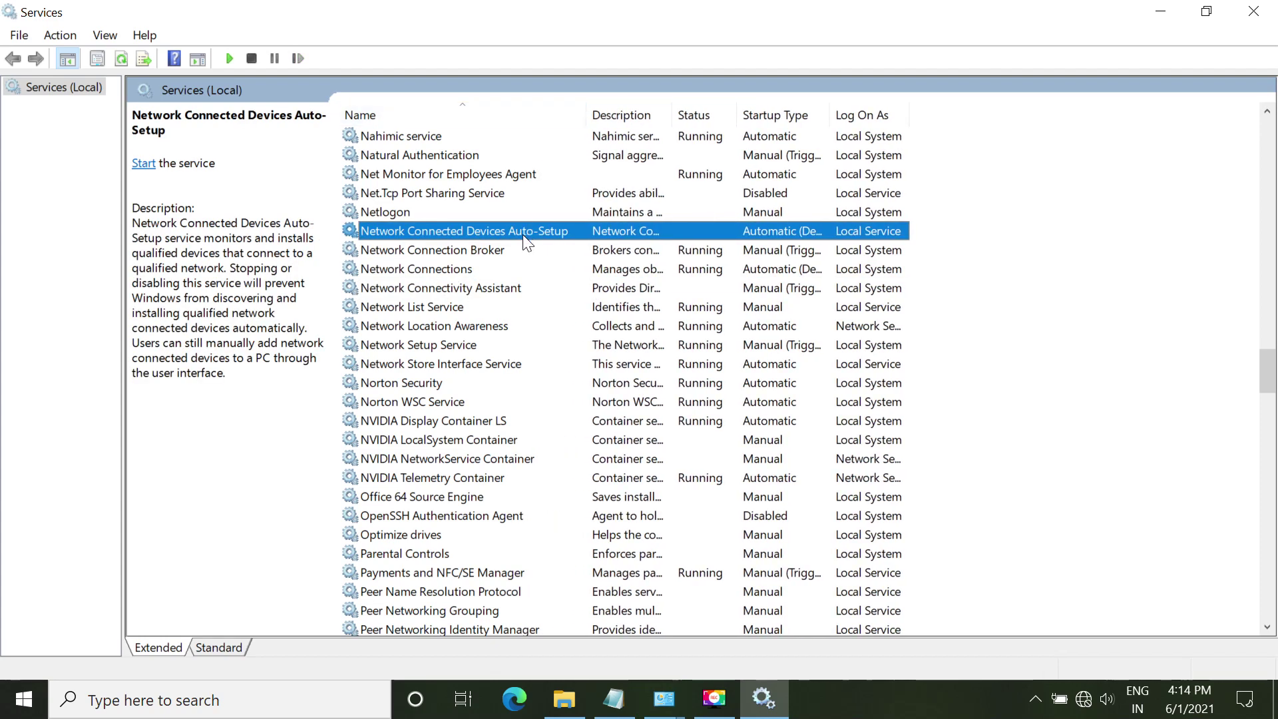
{"action": "left_click", "coordinate": [495, 274]}
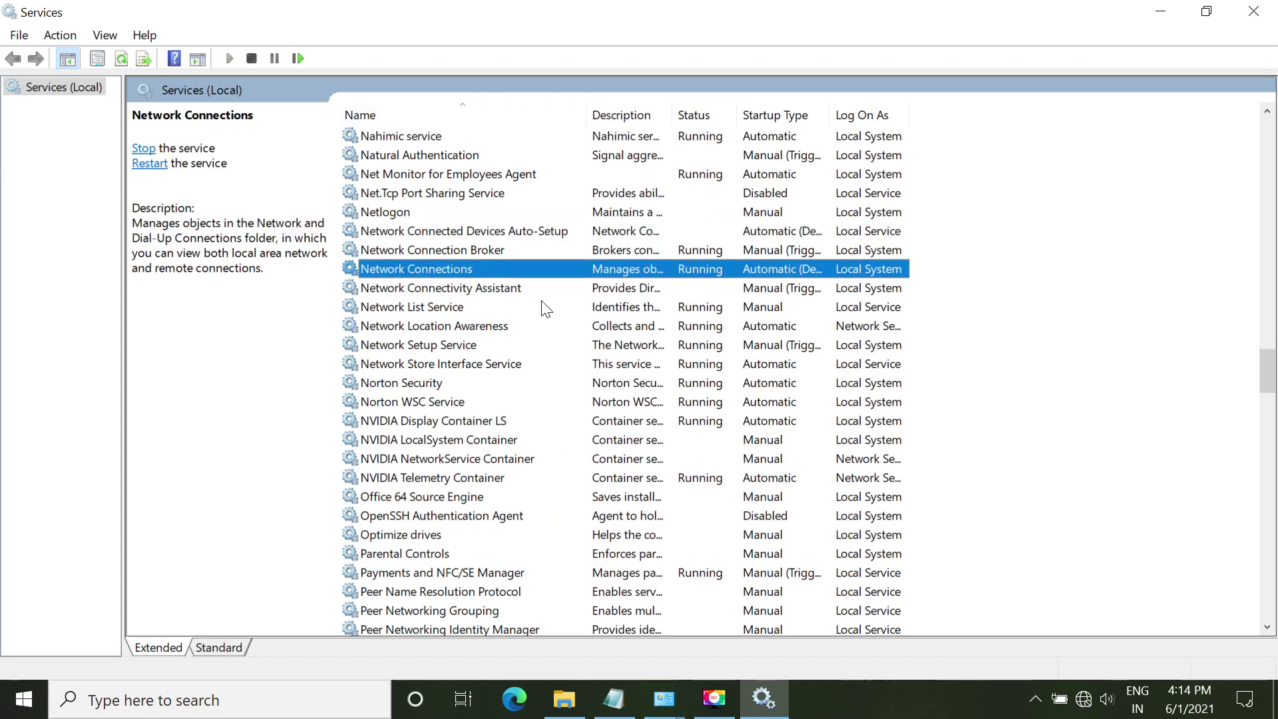
{"action": "left_click", "coordinate": [1153, 11]}
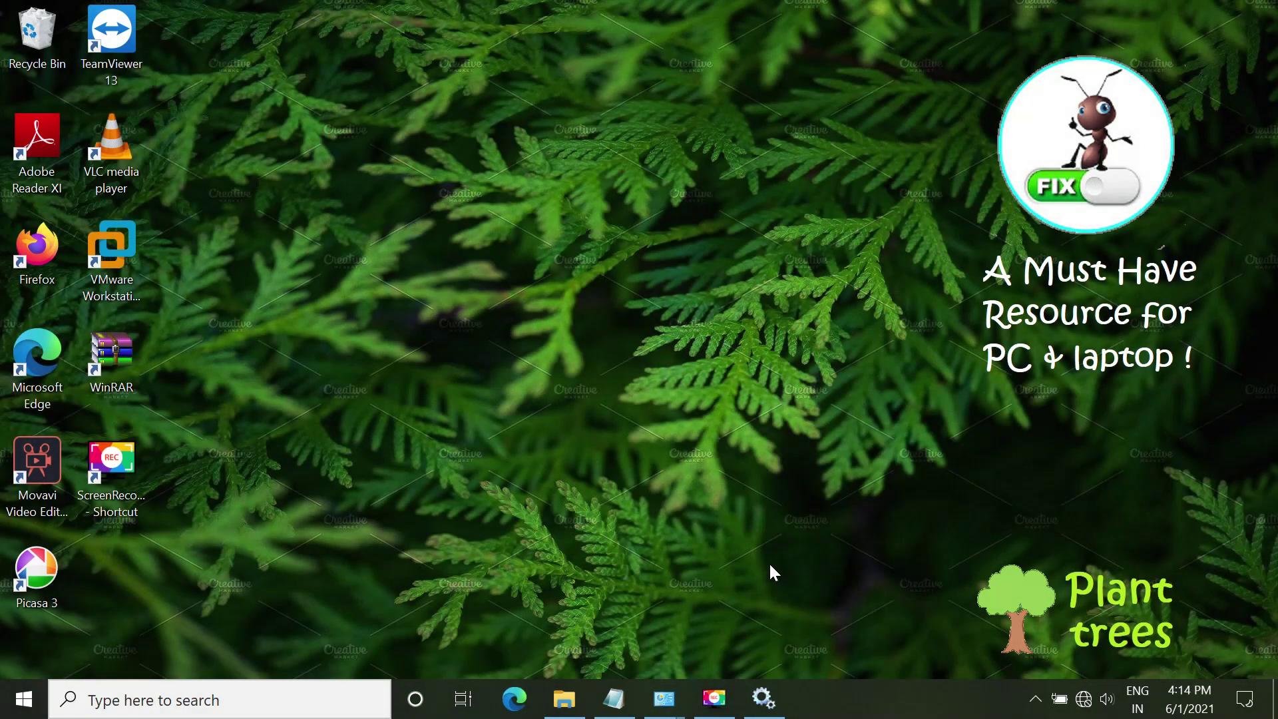
{"action": "key", "text": "super"}
Open Control Panel and view all items as Large icons.
{"action": "type", "text": "control"}
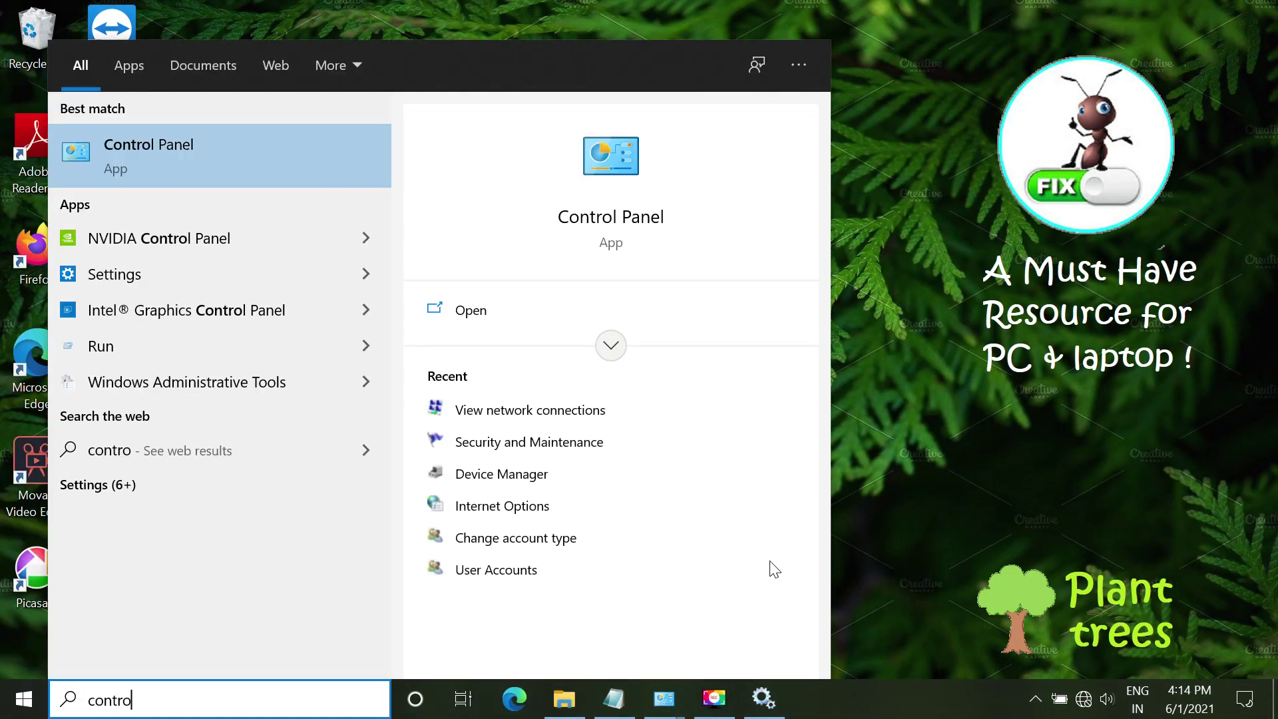
{"action": "left_click", "coordinate": [233, 158]}
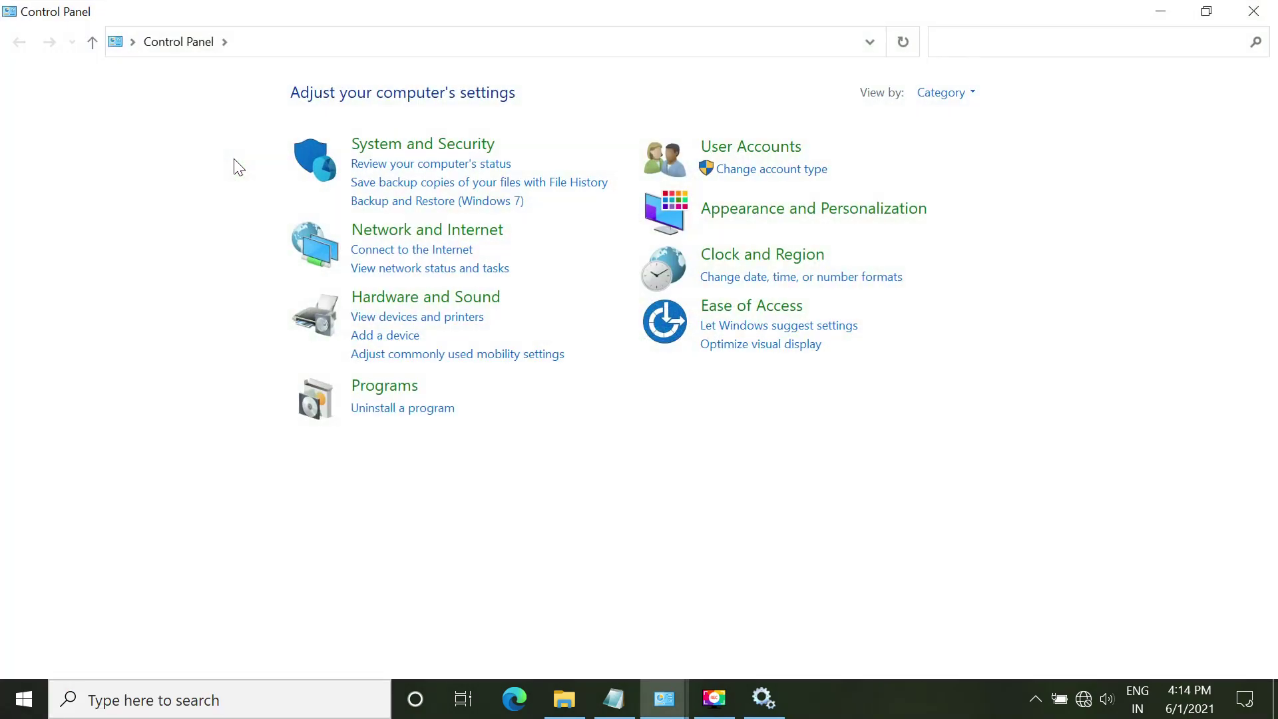
{"action": "left_click", "coordinate": [959, 92]}
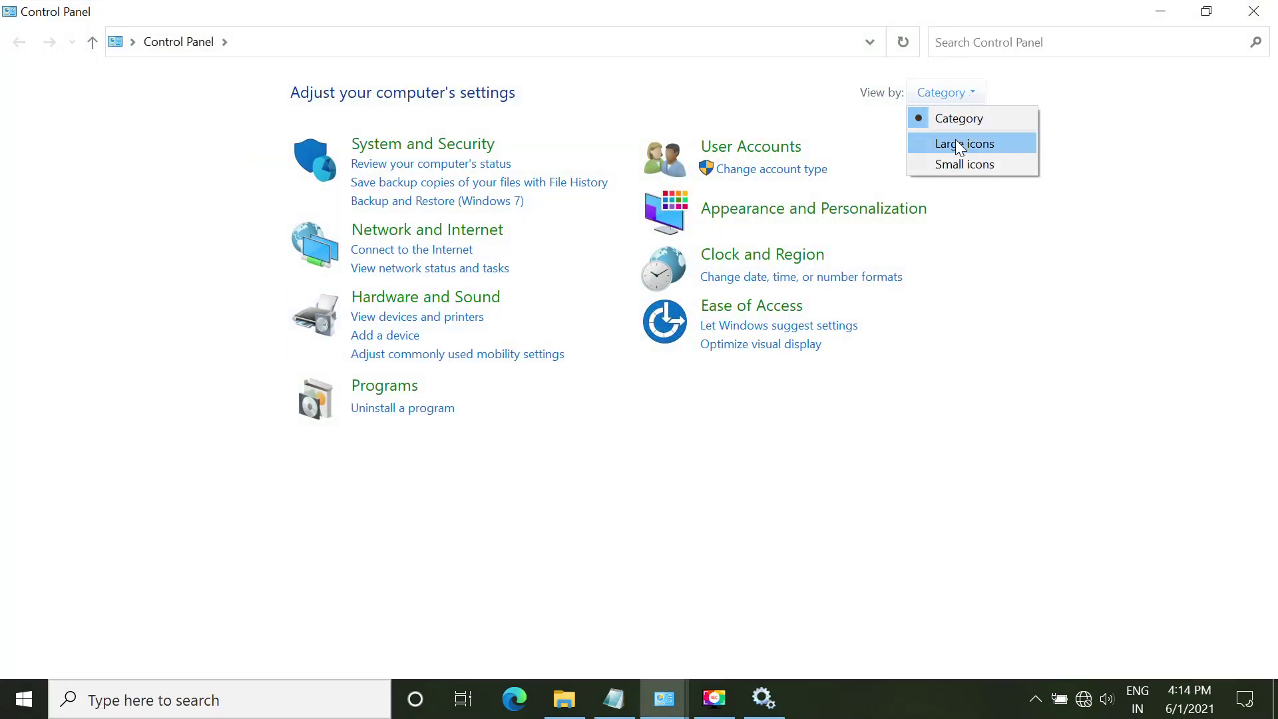
{"action": "left_click", "coordinate": [958, 144]}
In Internet Options Advanced, restore advanced defaults, enable Use SSL 3.0, and apply.
{"action": "left_click", "coordinate": [620, 323]}
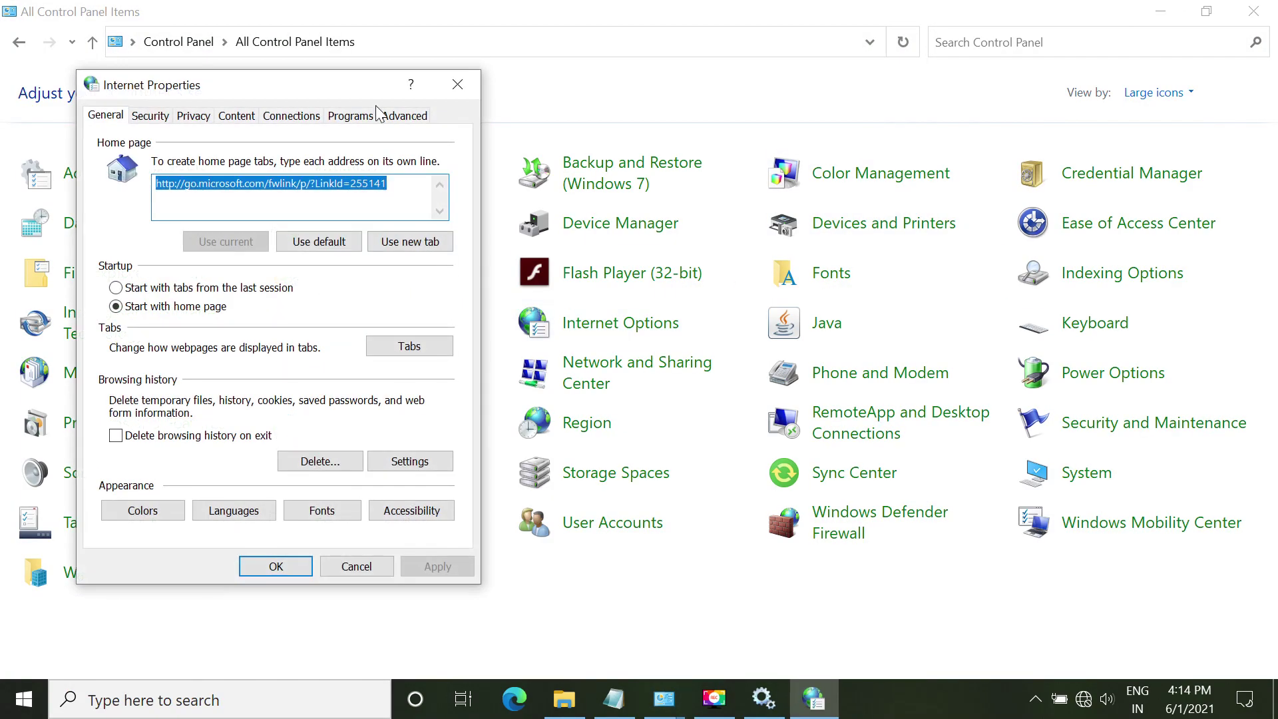
{"action": "left_click", "coordinate": [400, 117]}
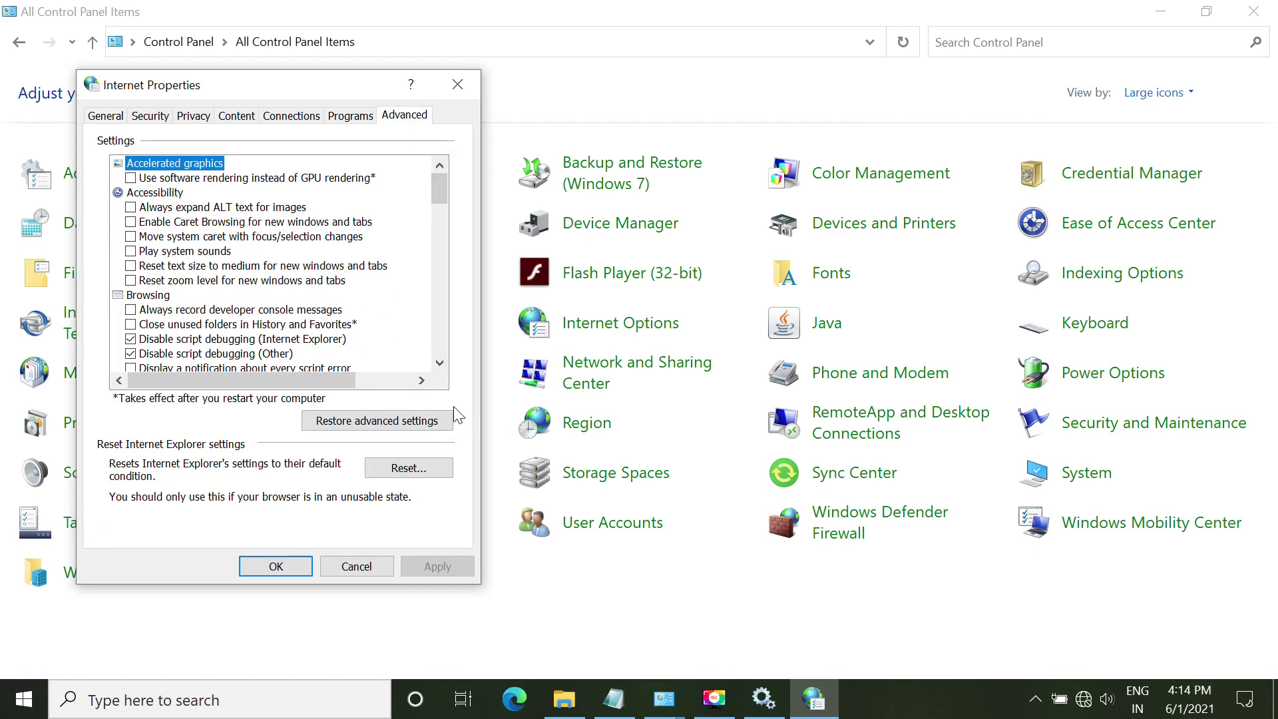
{"action": "left_click", "coordinate": [413, 421]}
{"action": "scroll", "coordinate": [293, 357], "scroll_direction": "down", "scroll_amount": 15}
{"action": "scroll", "coordinate": [293, 357], "scroll_direction": "down", "scroll_amount": 6}
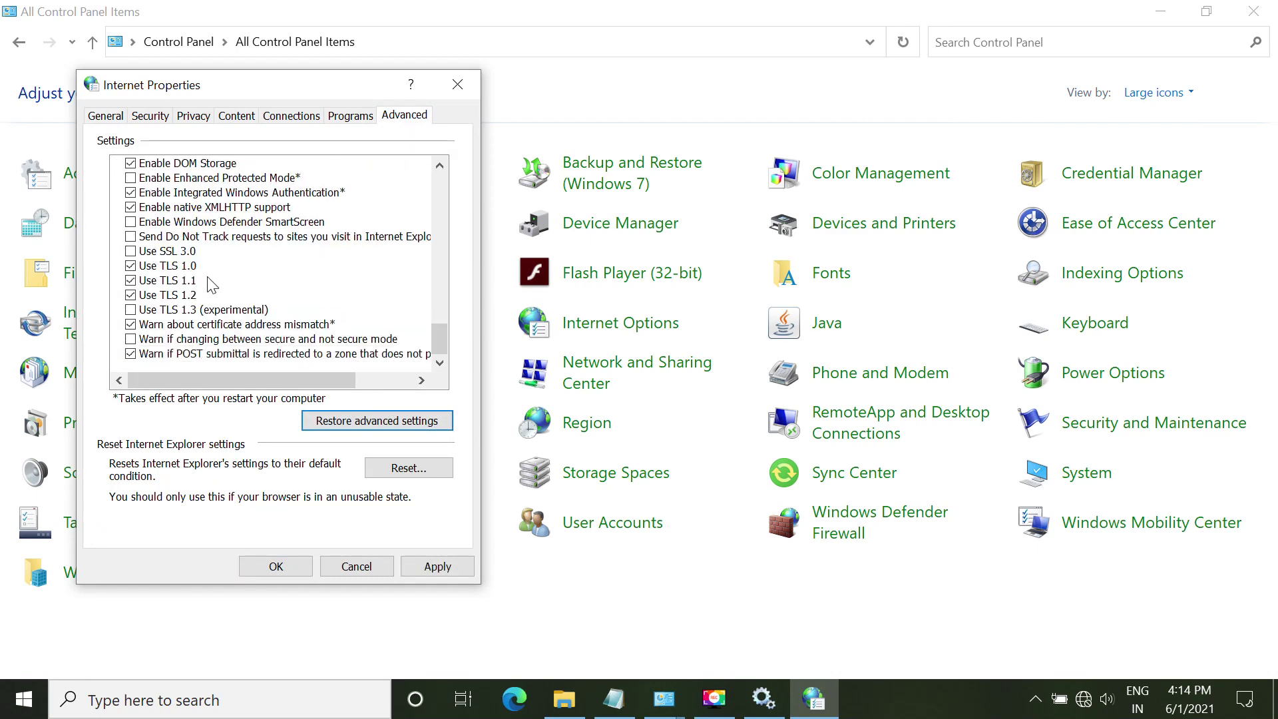
{"action": "left_click", "coordinate": [131, 251]}
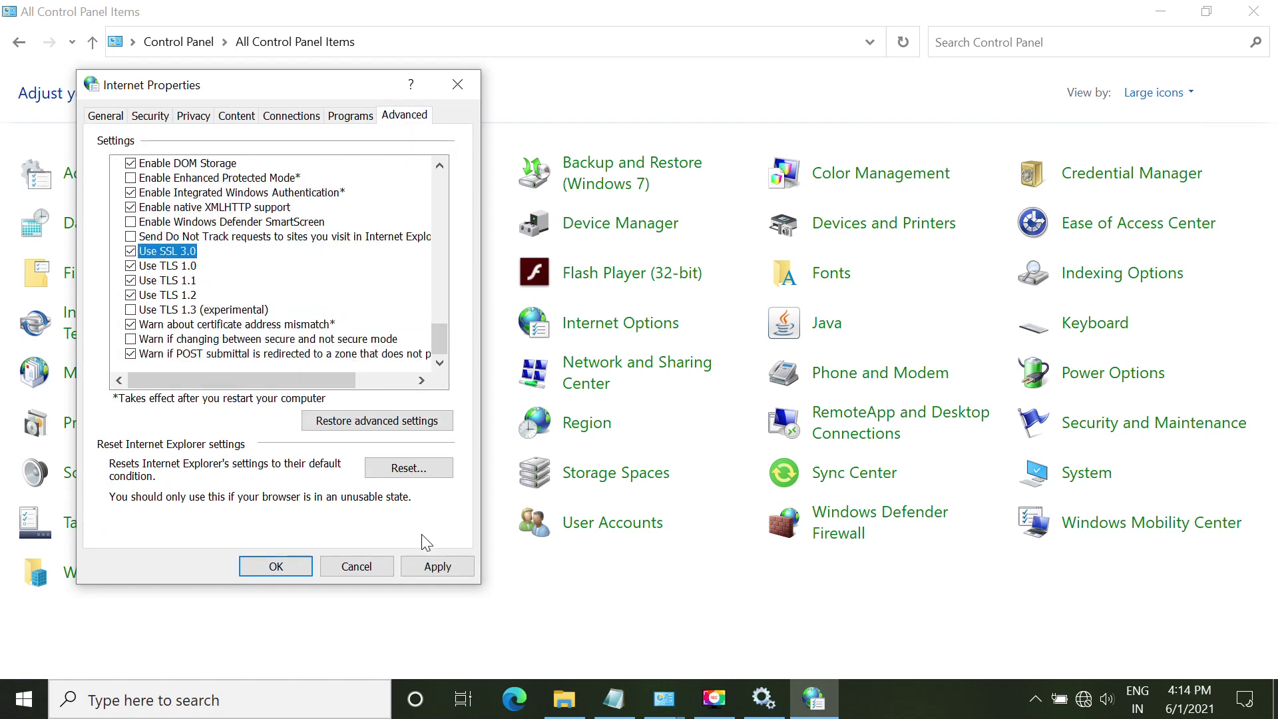
{"action": "left_click", "coordinate": [433, 566]}
Reset all Internet Explorer settings, then close Control Panel.
{"action": "left_click", "coordinate": [389, 472]}
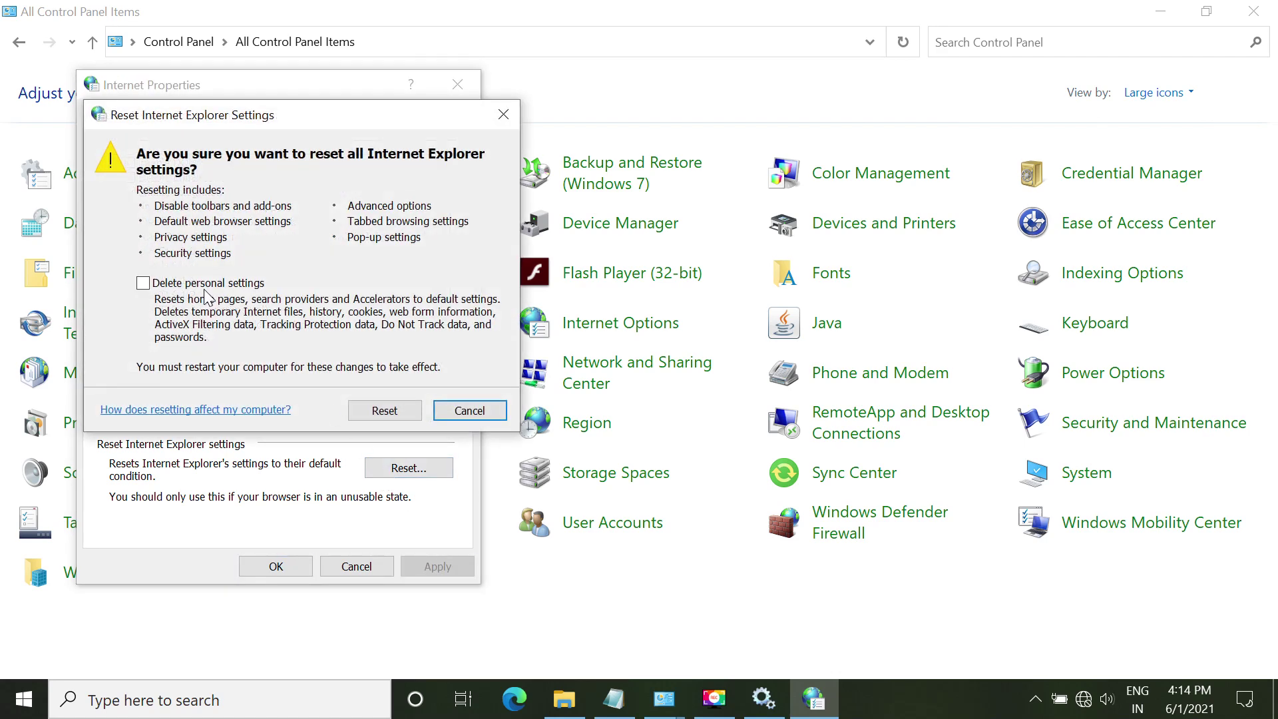
{"action": "left_click", "coordinate": [393, 410]}
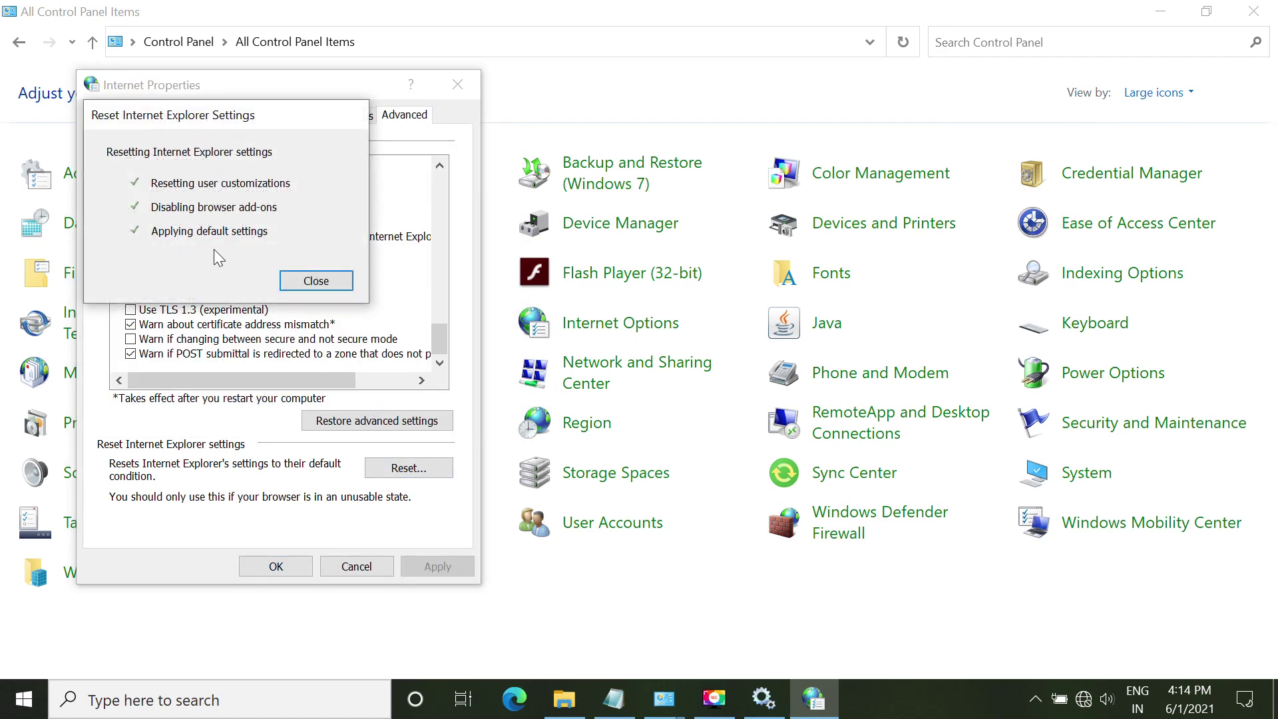
{"action": "left_click", "coordinate": [311, 280]}
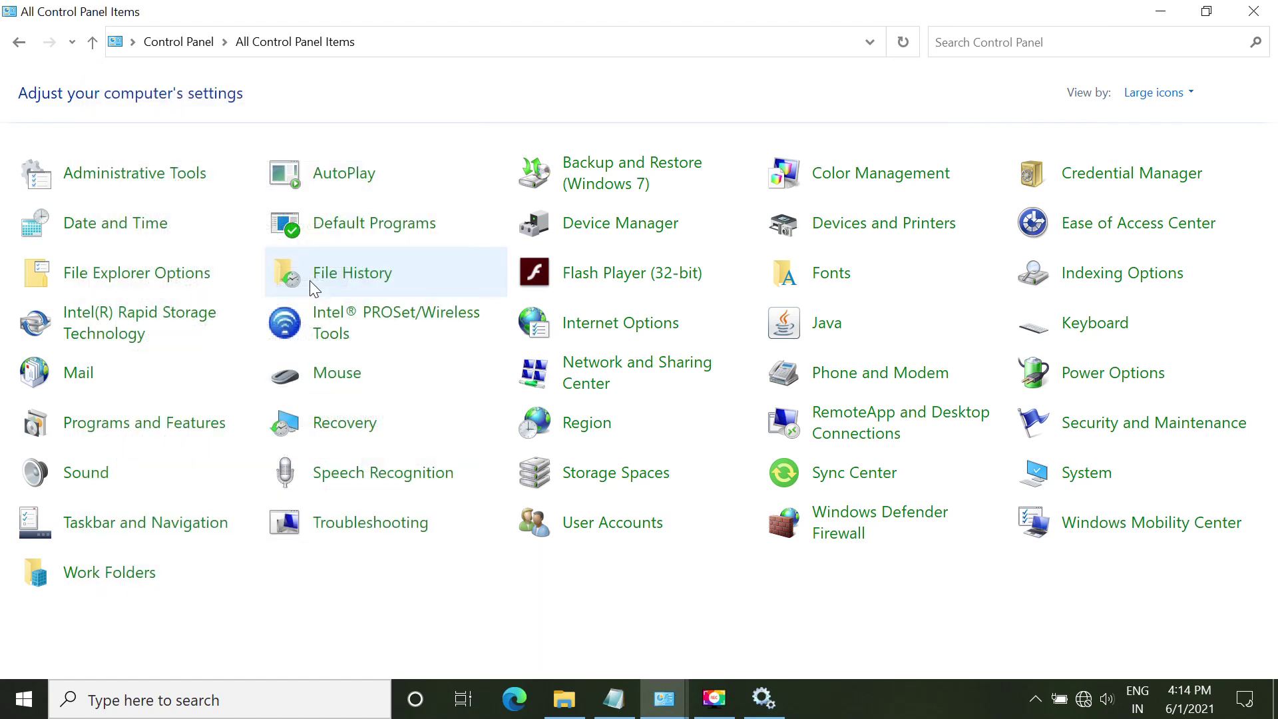
{"action": "left_click", "coordinate": [1256, 12]}
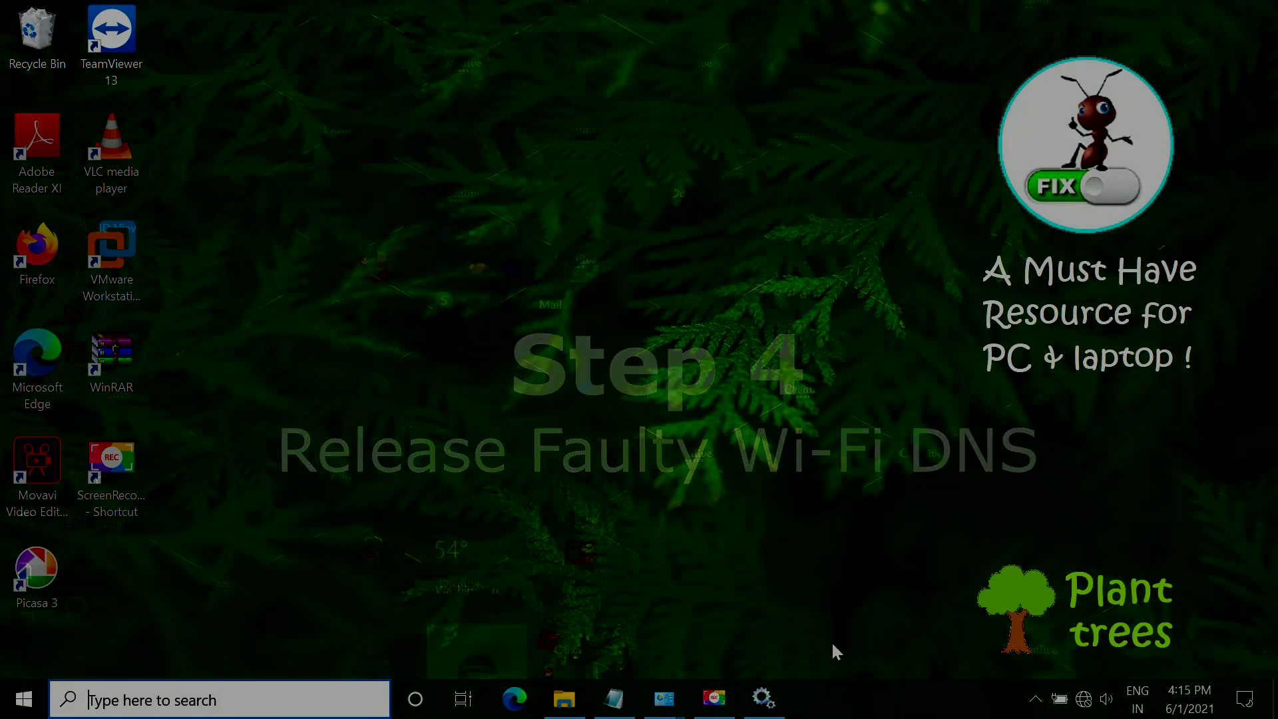
Open Command Prompt as administrator from the cmd search result.
{"action": "type", "text": "cmd"}
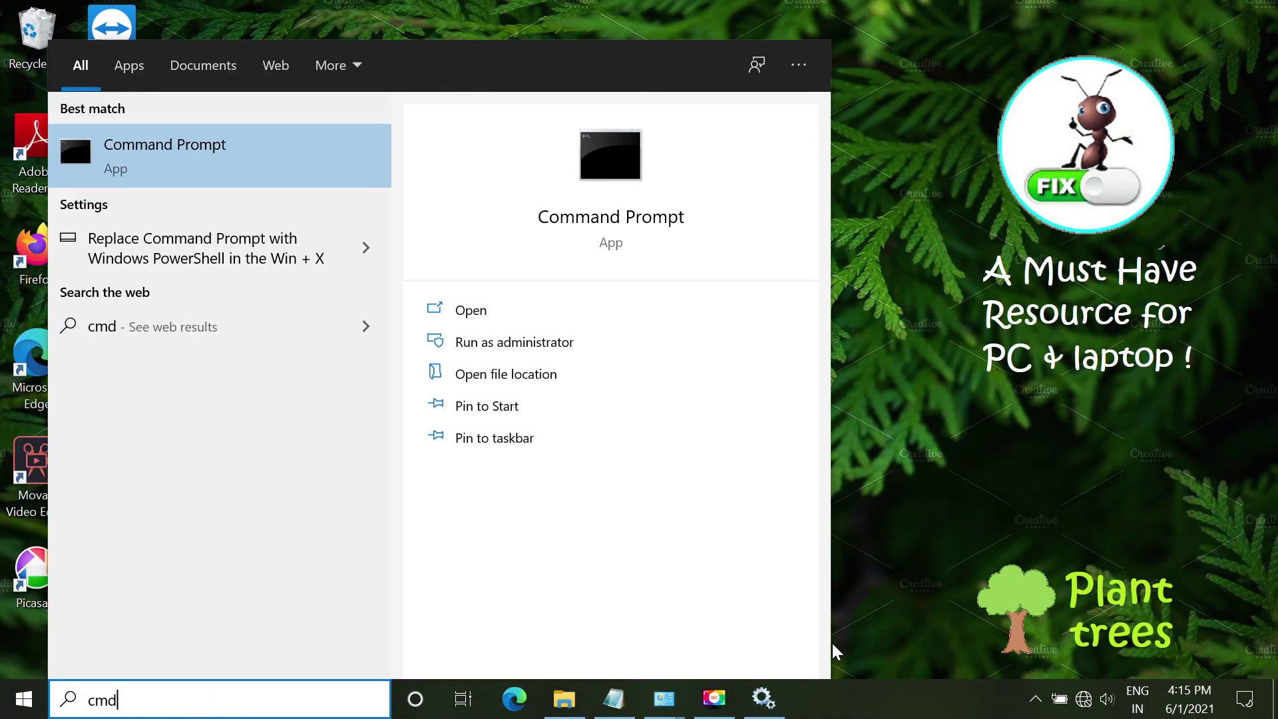
{"action": "right_click", "coordinate": [174, 141]}
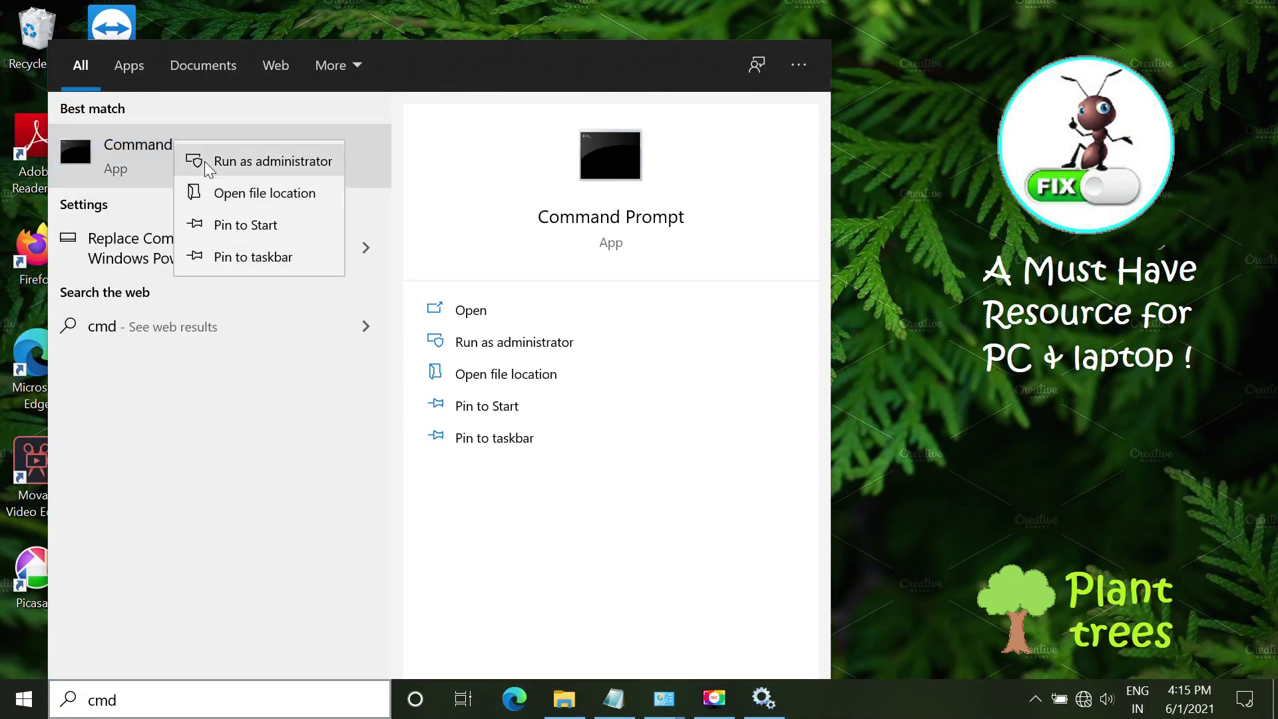
{"action": "left_click", "coordinate": [219, 160]}
{"action": "left_click", "coordinate": [857, 214]}
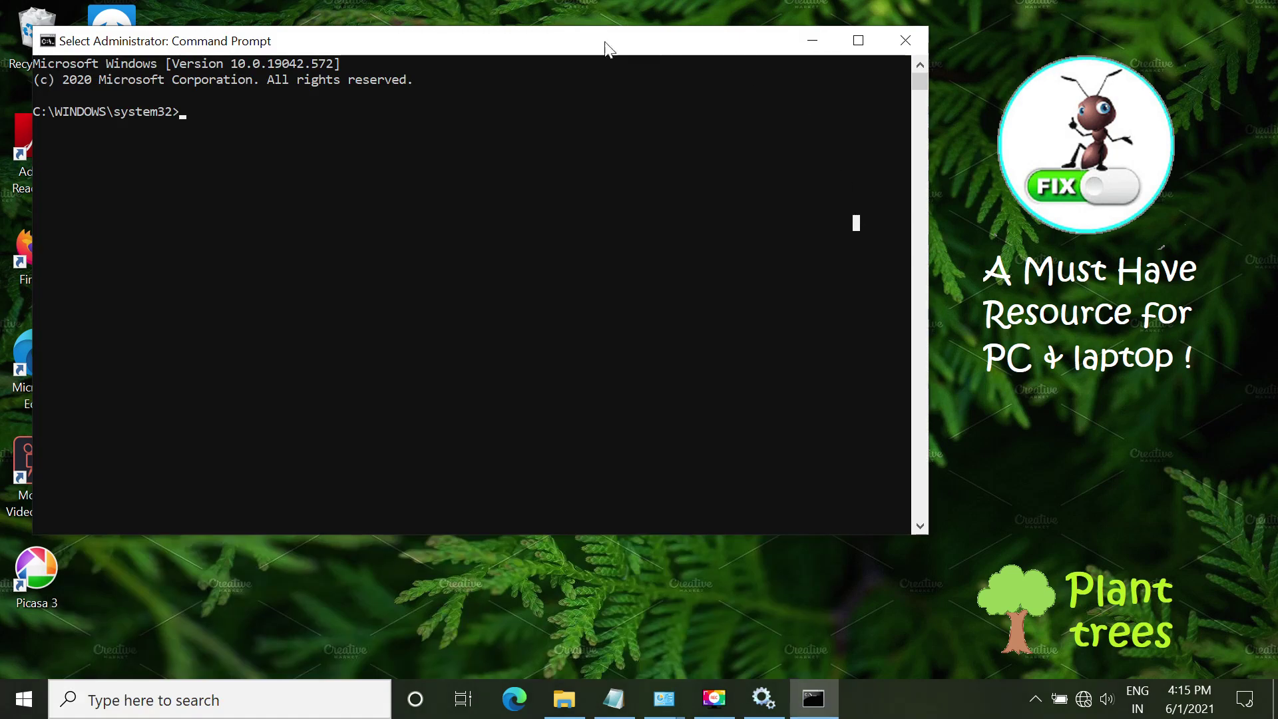
{"action": "left_click_drag", "start_coordinate": [604, 40], "coordinate": [845, 126]}
{"action": "left_click", "coordinate": [715, 243]}
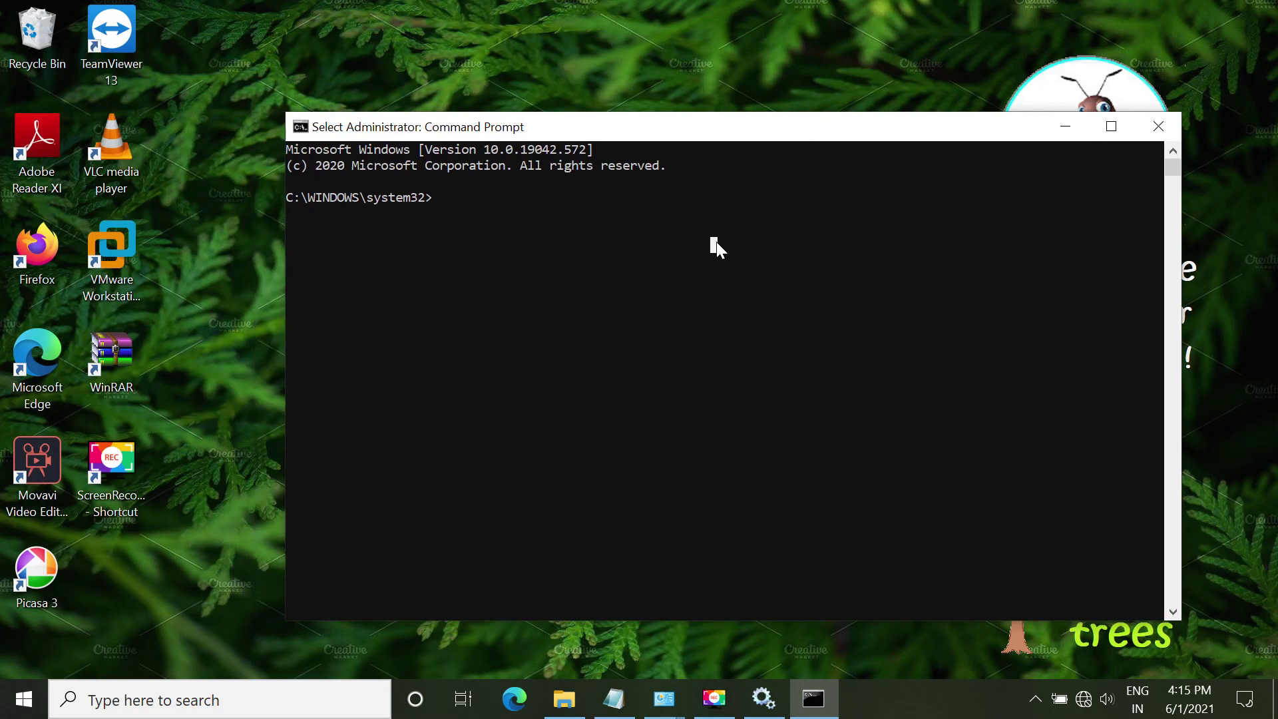
{"action": "key", "text": "Escape"}
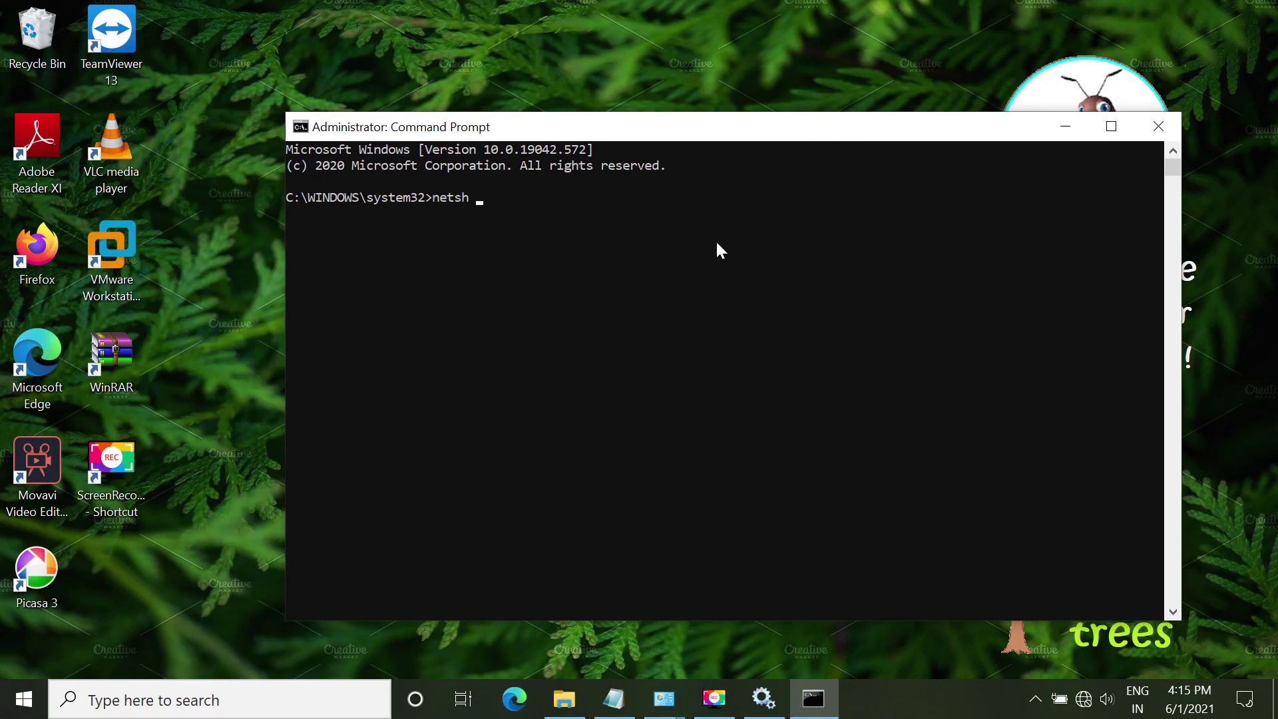
Run netsh winsock reset, netsh winsock reset catalog, netsh int ip reset resetlog.txt, then cls.
{"action": "type", "text": "netsh winsock reset"}
{"action": "key", "text": "Return"}
{"action": "type", "text": "ne"}
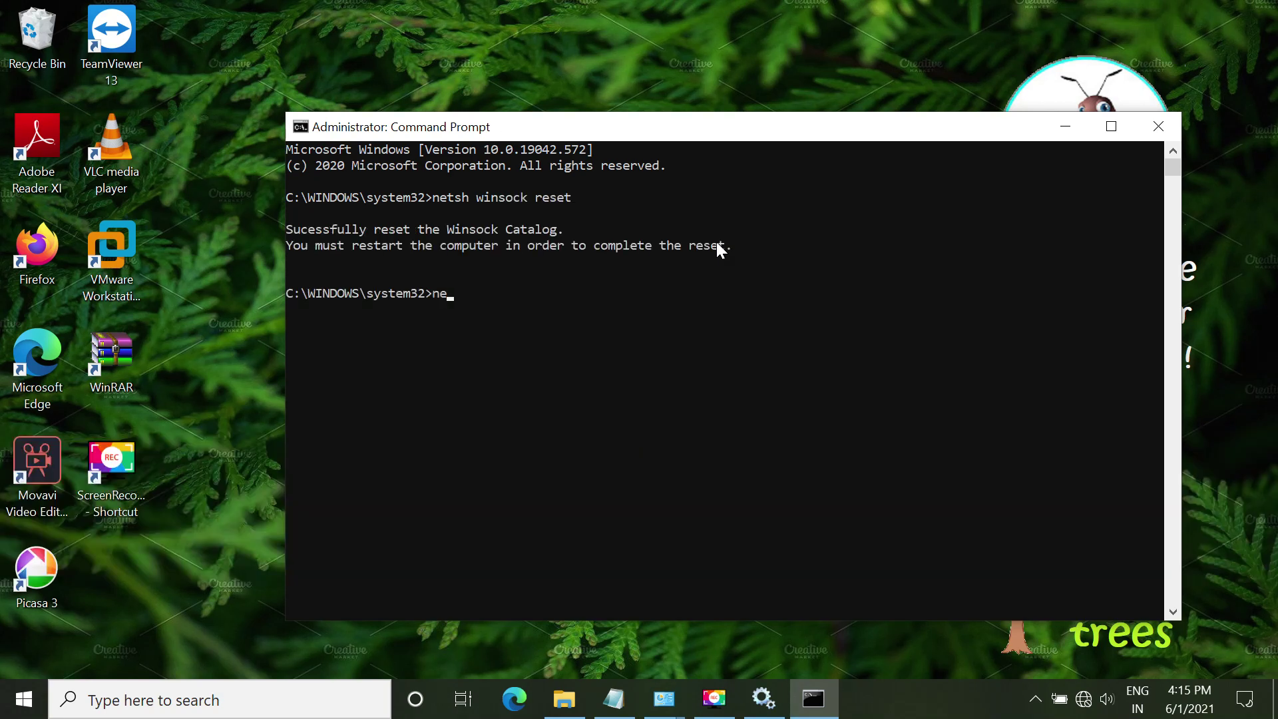
{"action": "type", "text": "tsh winsock reset catalog"}
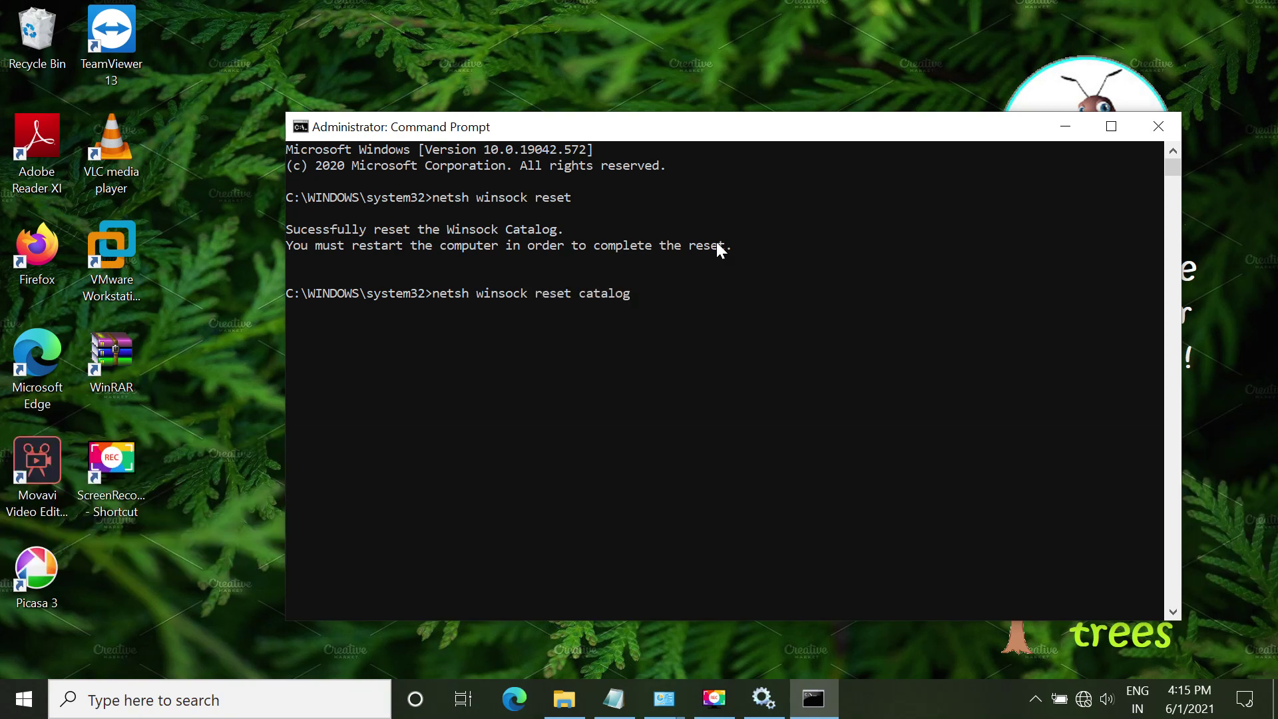
{"action": "key", "text": "Return"}
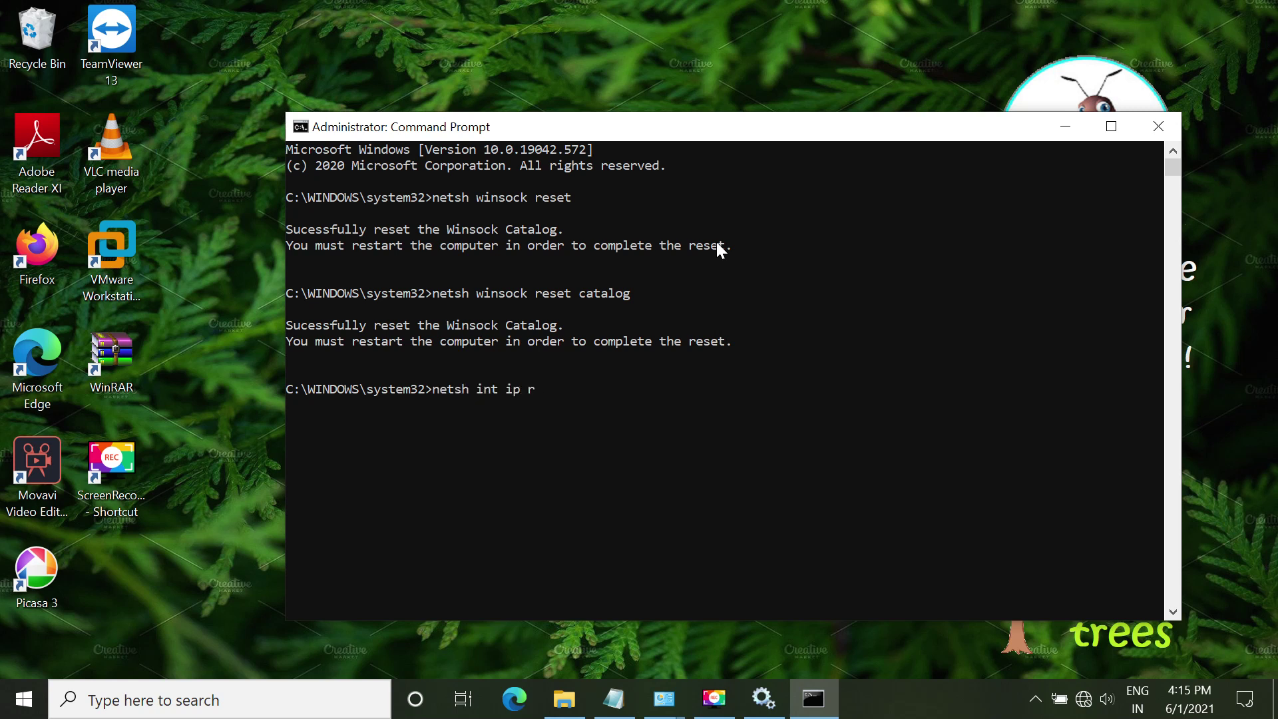
{"action": "type", "text": "netsh int ip reset resetlog.txt"}
{"action": "key", "text": "Return"}
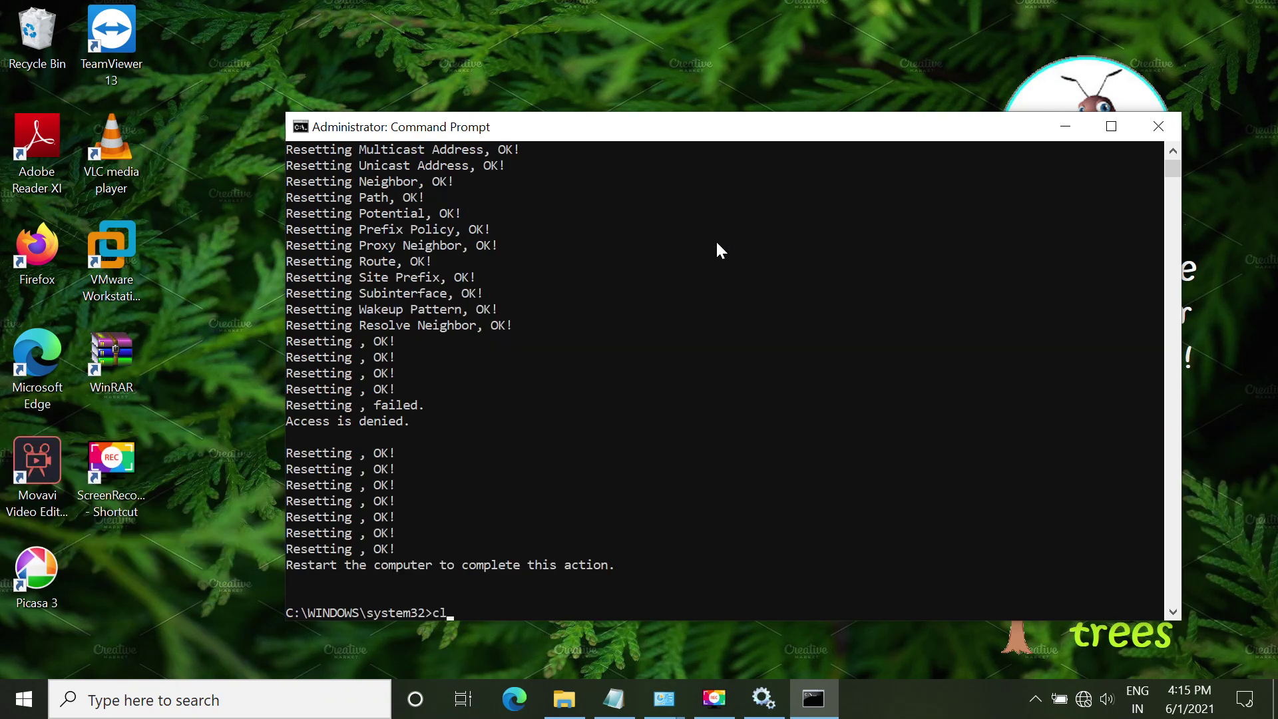
{"action": "type", "text": "cls"}
{"action": "key", "text": "Return"}
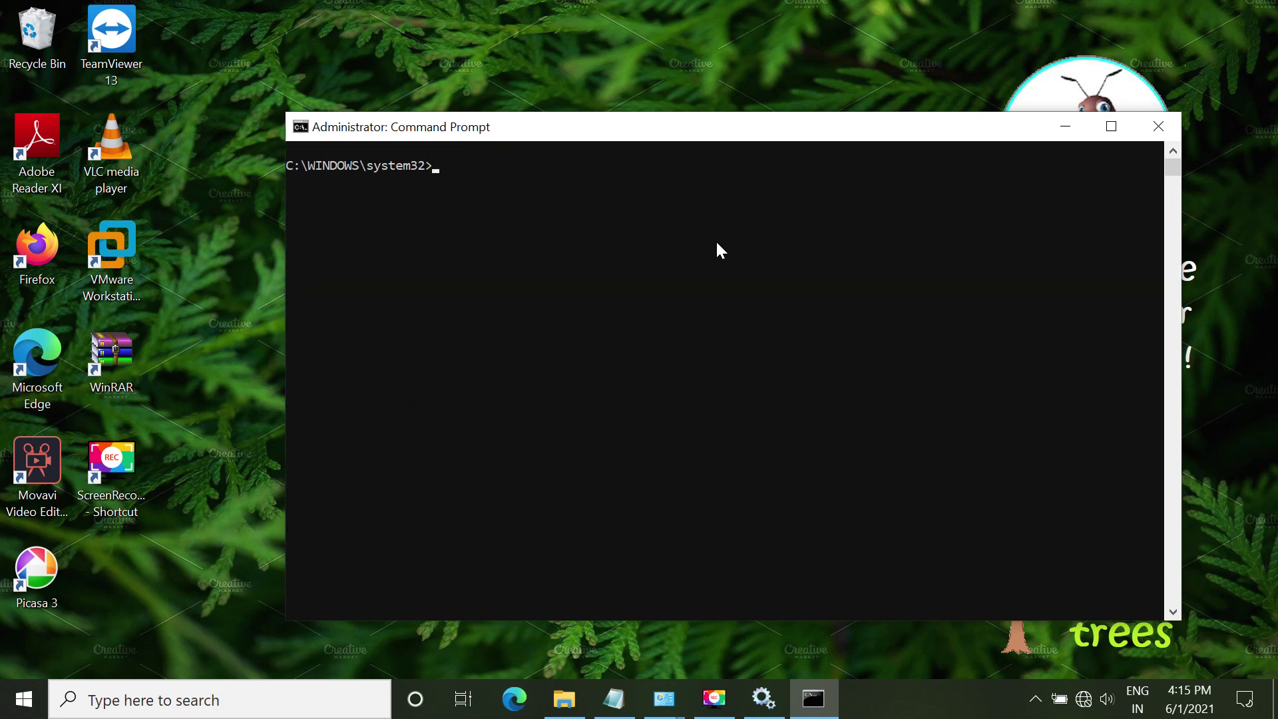
Release and renew the IP address with ipconfig /release and /renew, clearing between.
{"action": "type", "text": "ipconfig /release"}
{"action": "key", "text": "Return"}
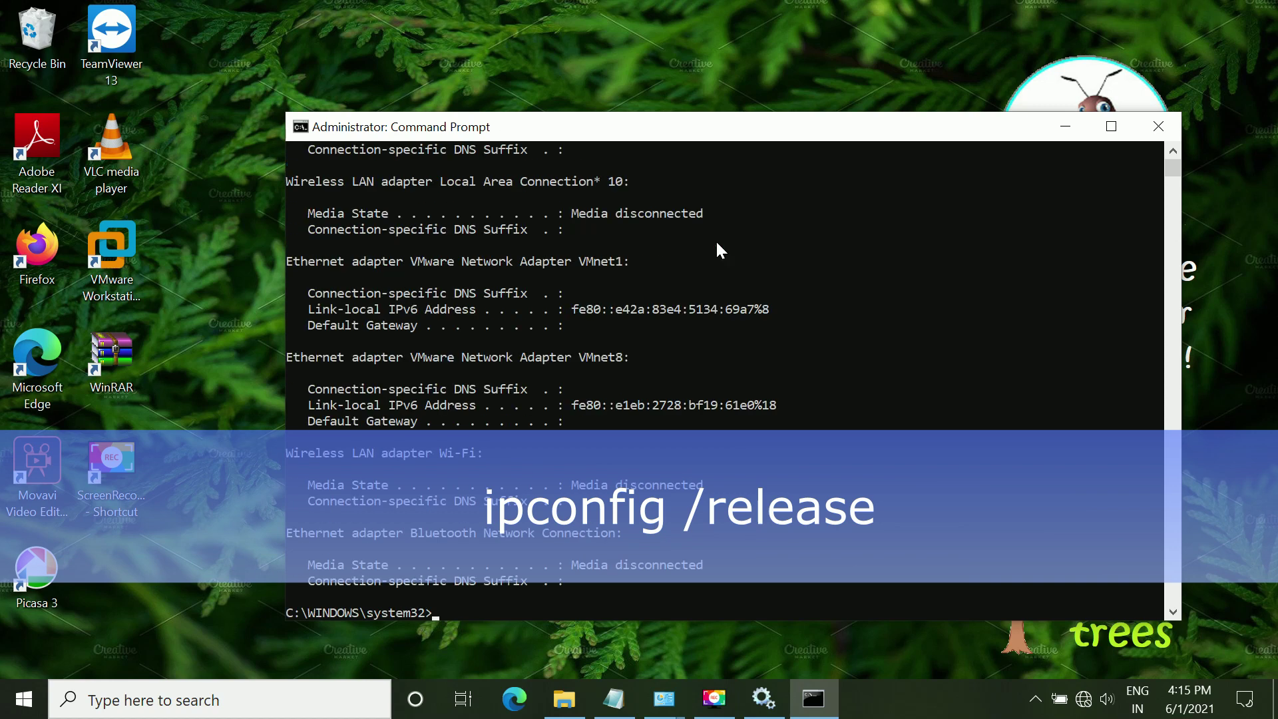
{"action": "type", "text": "cls"}
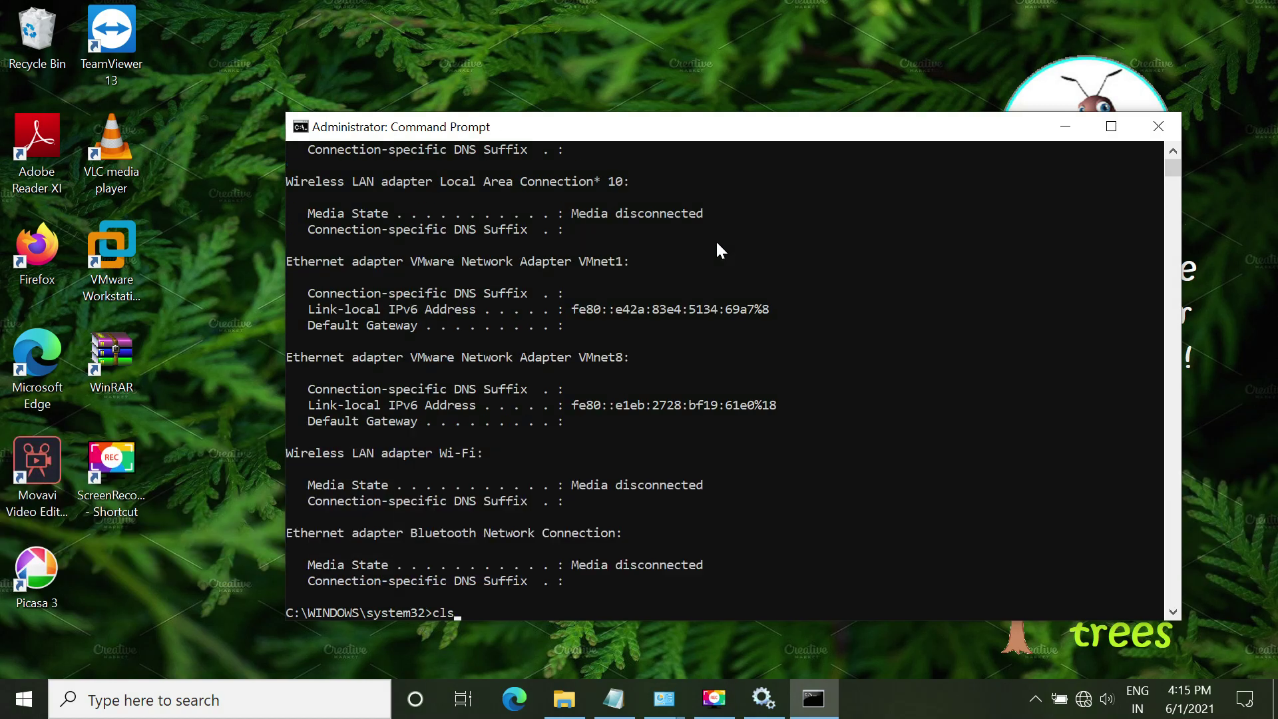
{"action": "key", "text": "Return"}
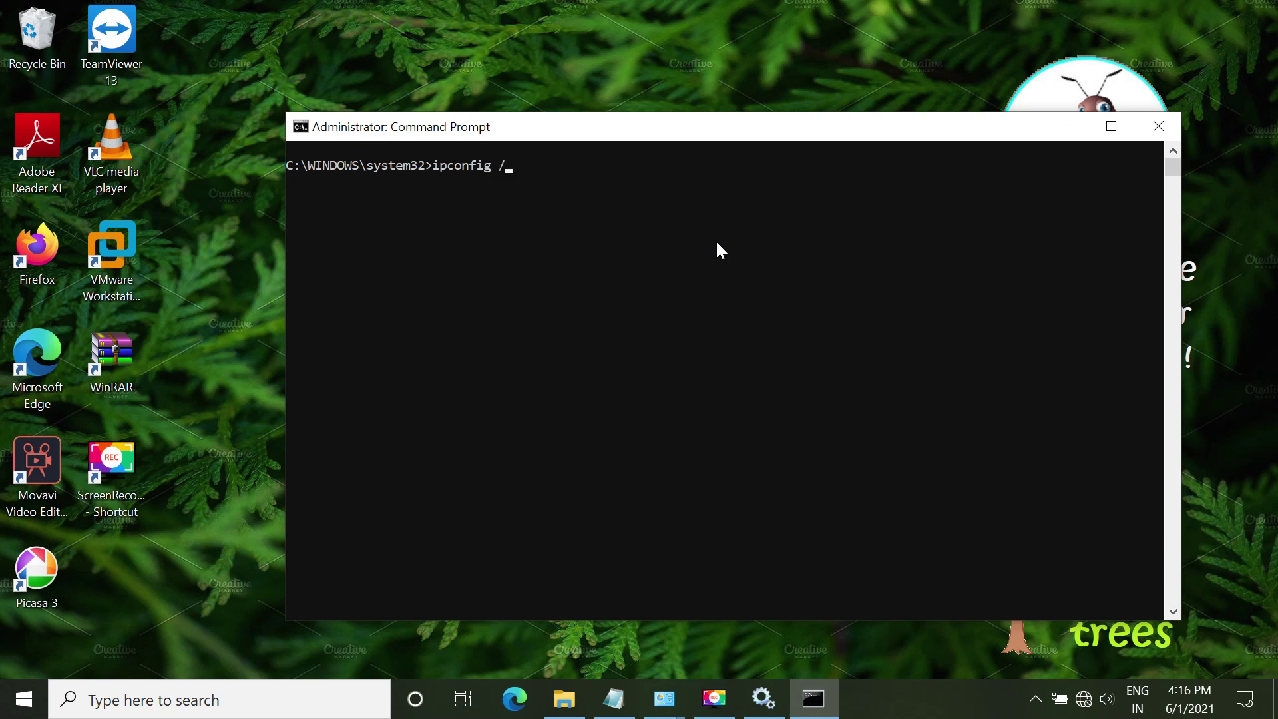
{"action": "type", "text": "ipconfig /renew"}
{"action": "key", "text": "Return"}
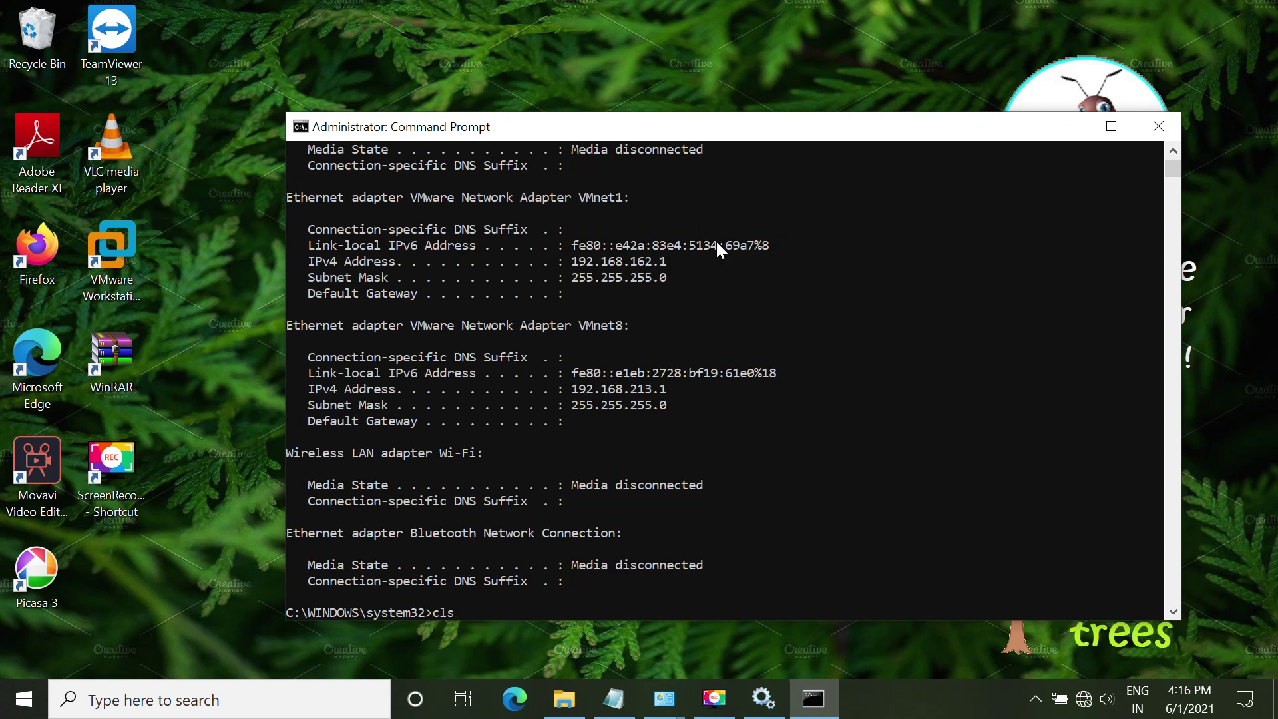
{"action": "type", "text": "cls"}
{"action": "key", "text": "Return"}
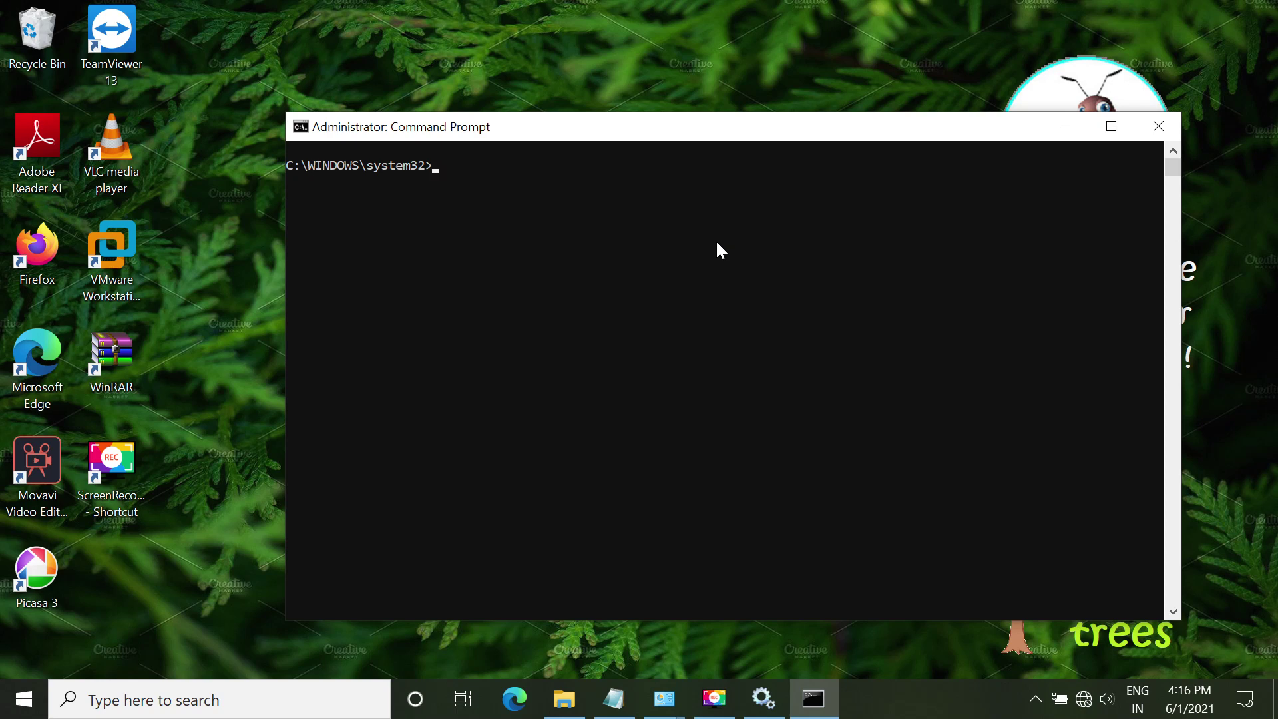
Flush the DNS cache with ipconfig /flushdns and exit the Command Prompt.
{"action": "type", "text": "ipconfig /flushdns"}
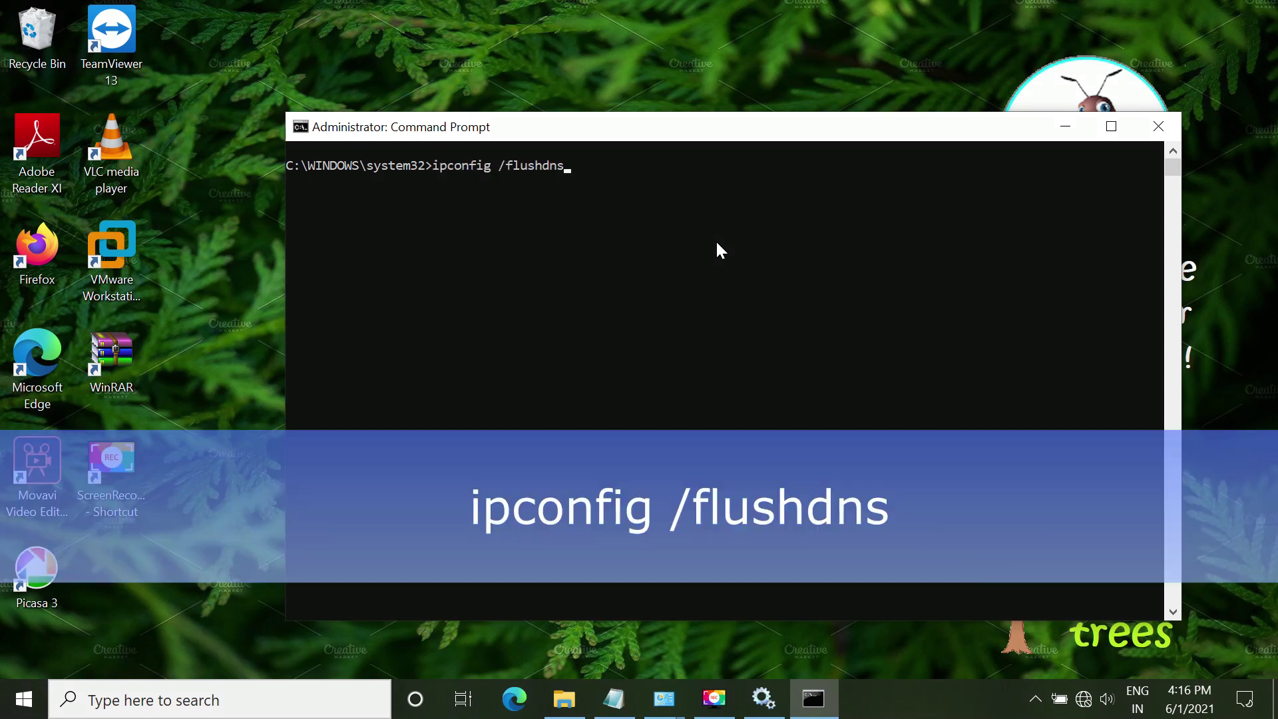
{"action": "key", "text": "Return"}
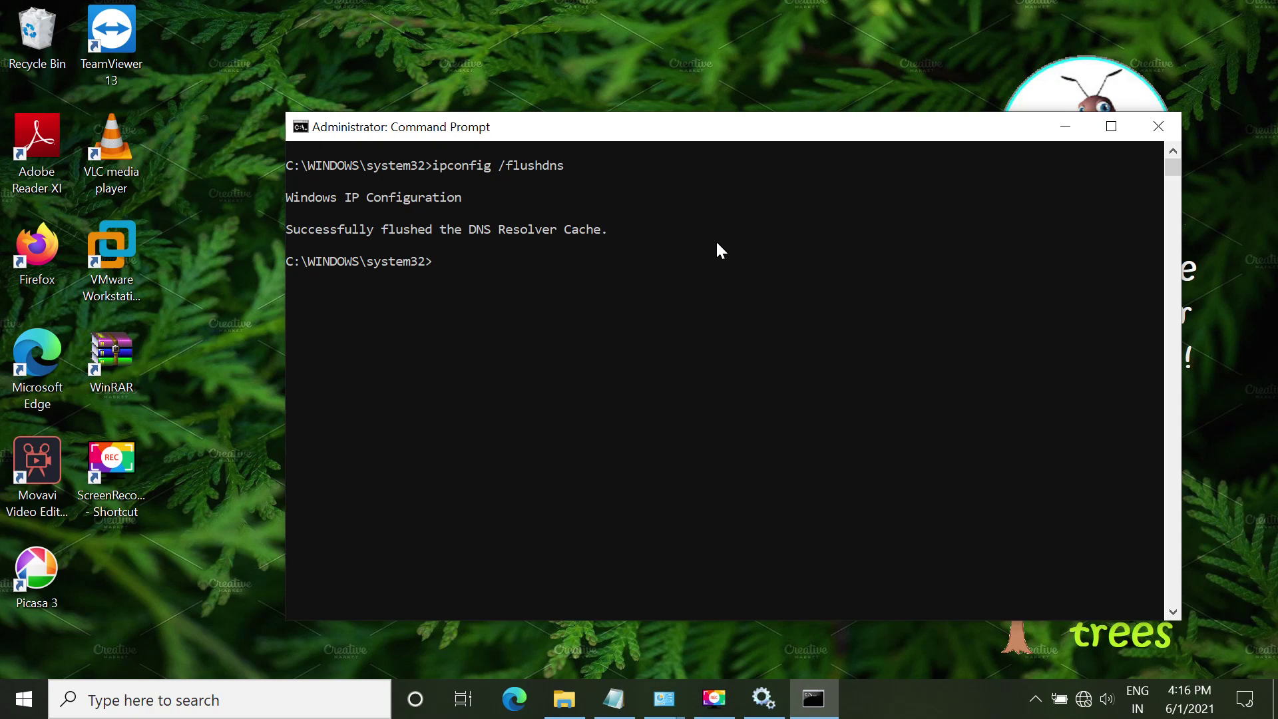
{"action": "type", "text": "exit"}
{"action": "key", "text": "Return"}
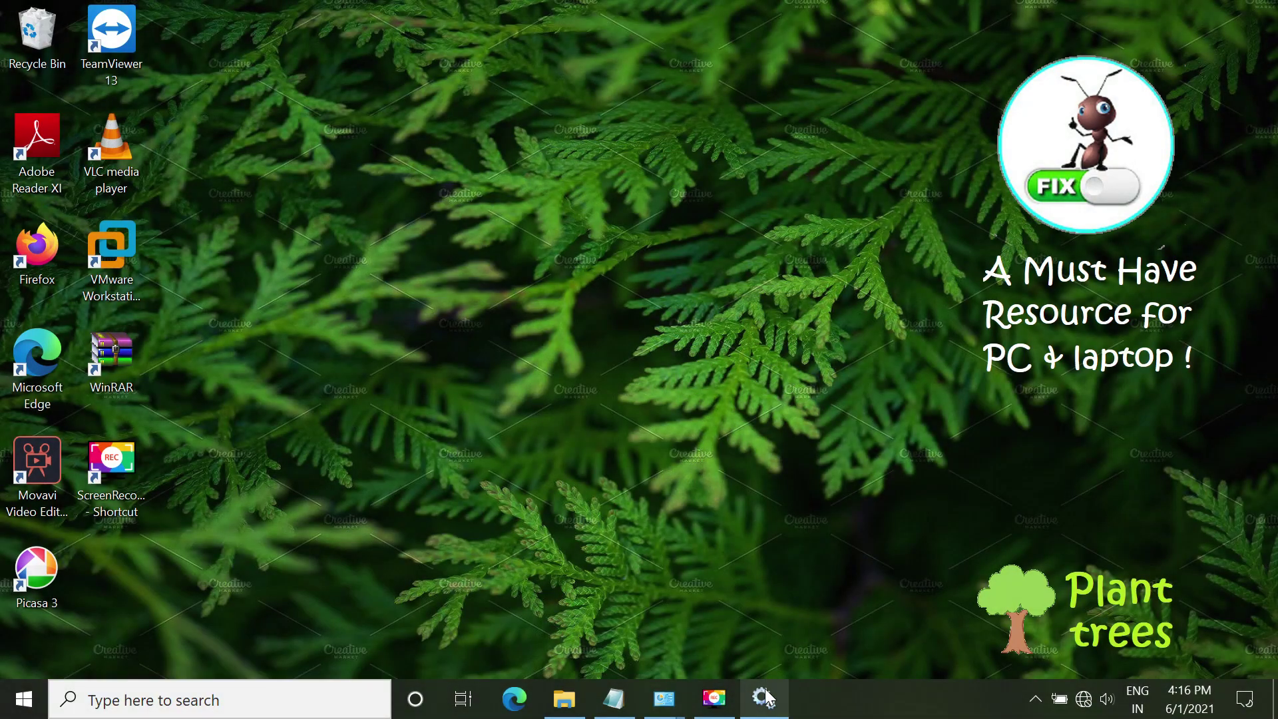
Restore Services and start the Wi-Fi Direct Services Connection Manager Service.
{"action": "left_click", "coordinate": [764, 698]}
{"action": "left_click", "coordinate": [638, 388]}
{"action": "key", "text": "Home"}
{"action": "key", "text": "w"}
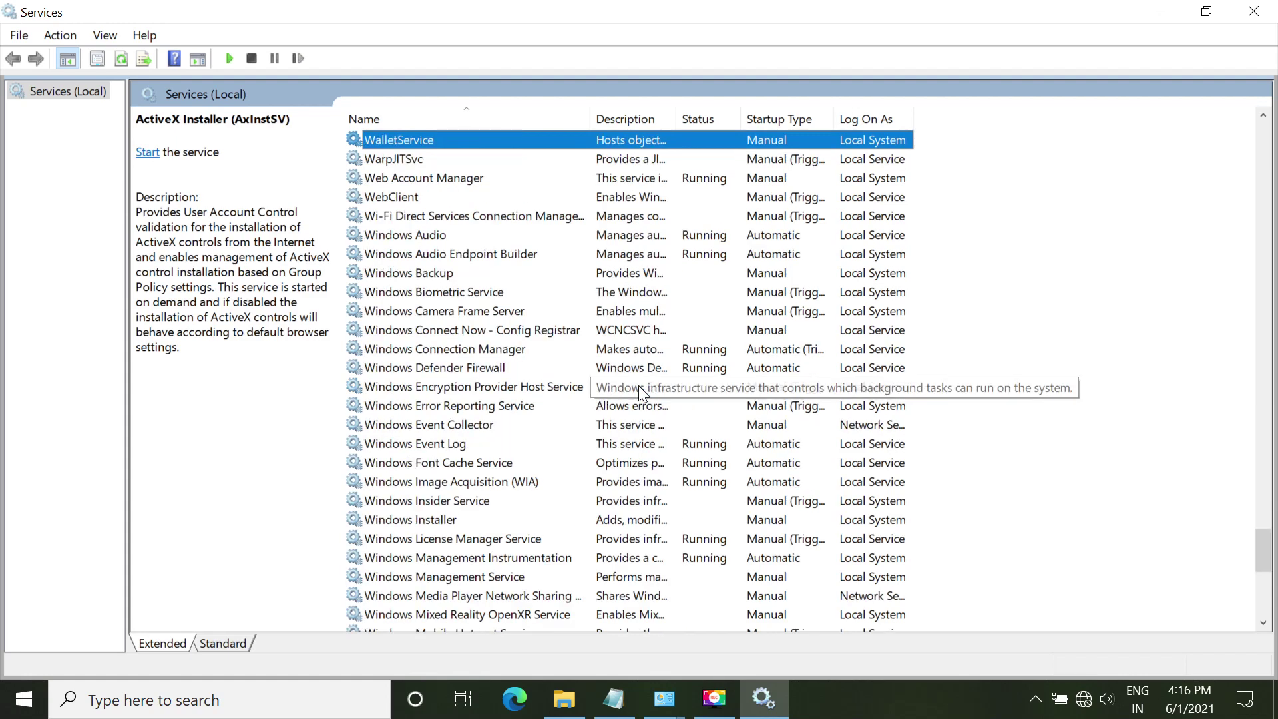
{"action": "key", "text": "i"}
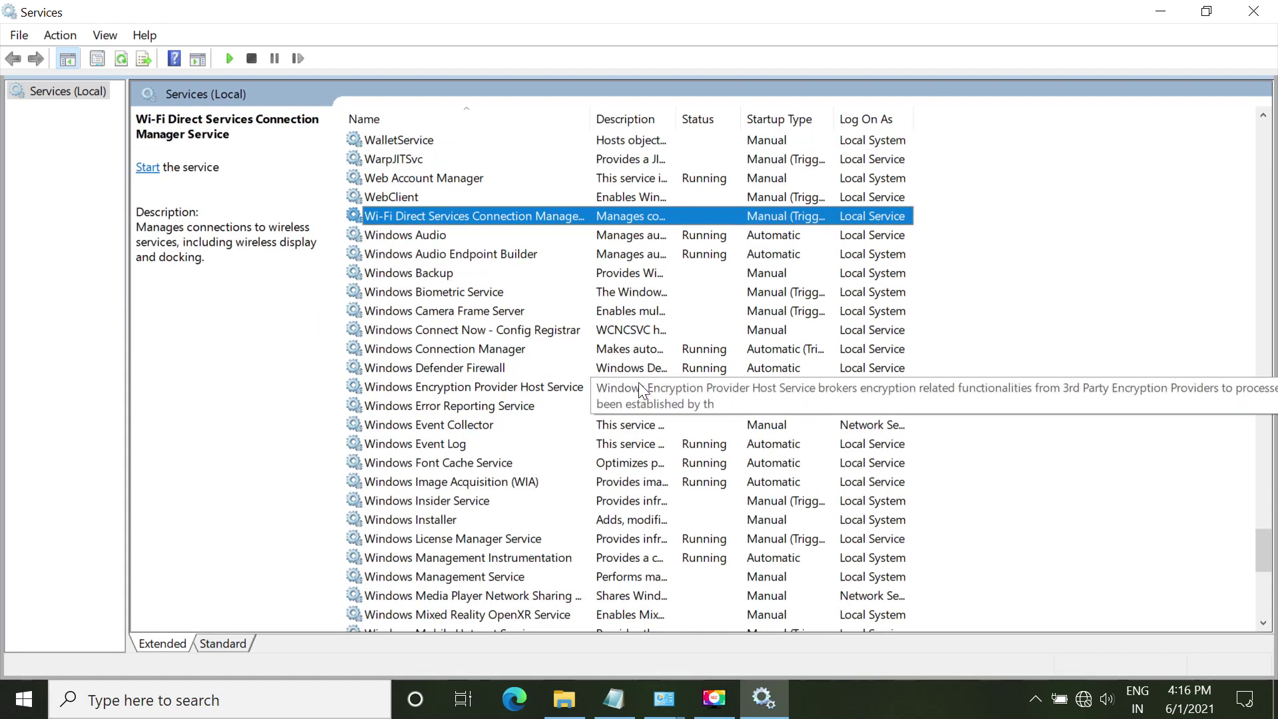
{"action": "right_click", "coordinate": [445, 218]}
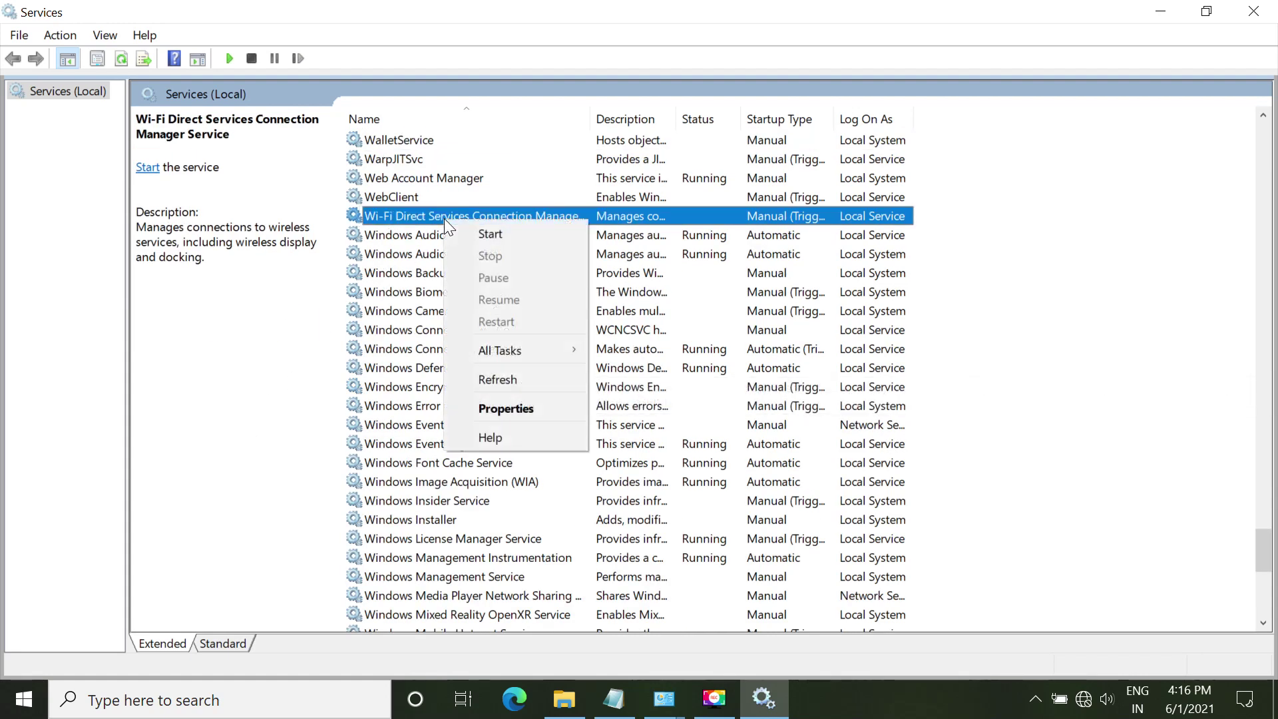
{"action": "left_click", "coordinate": [476, 234]}
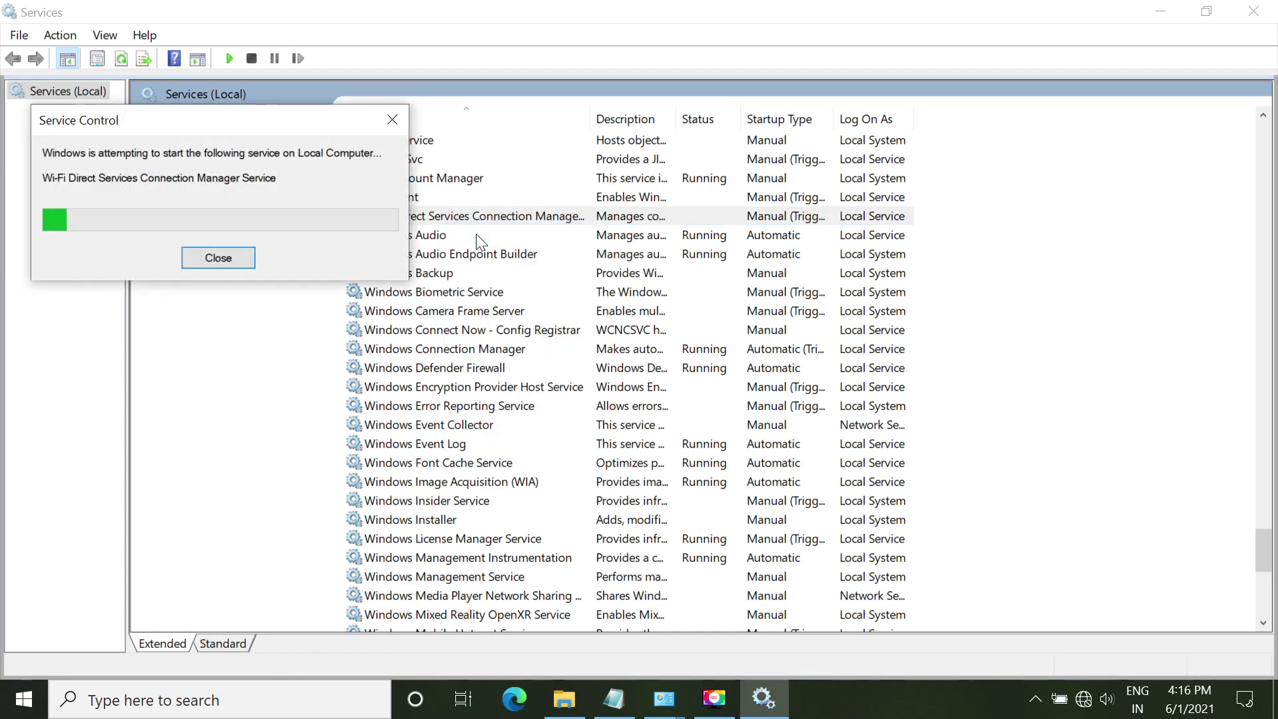
Set the Wi-Fi Direct service's startup type to Automatic (Delayed Start).
{"action": "right_click", "coordinate": [472, 219]}
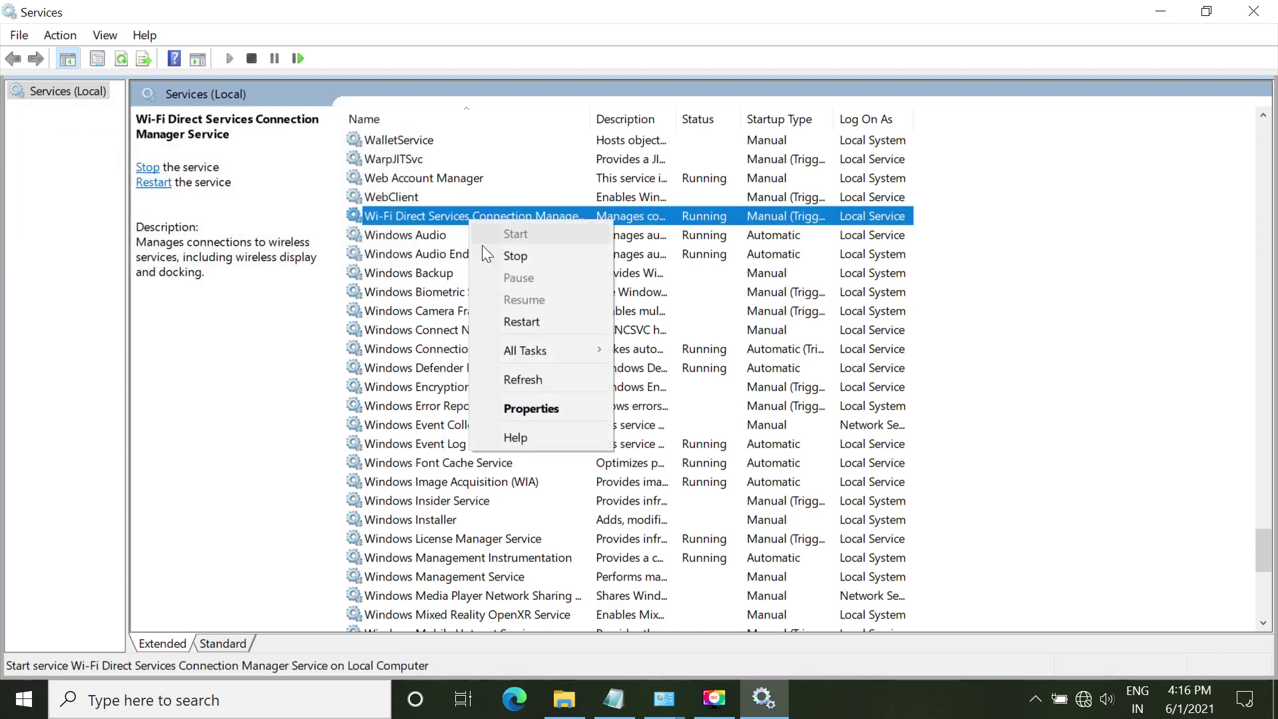
{"action": "left_click", "coordinate": [512, 403]}
{"action": "left_click", "coordinate": [576, 326]}
{"action": "left_click", "coordinate": [581, 347]}
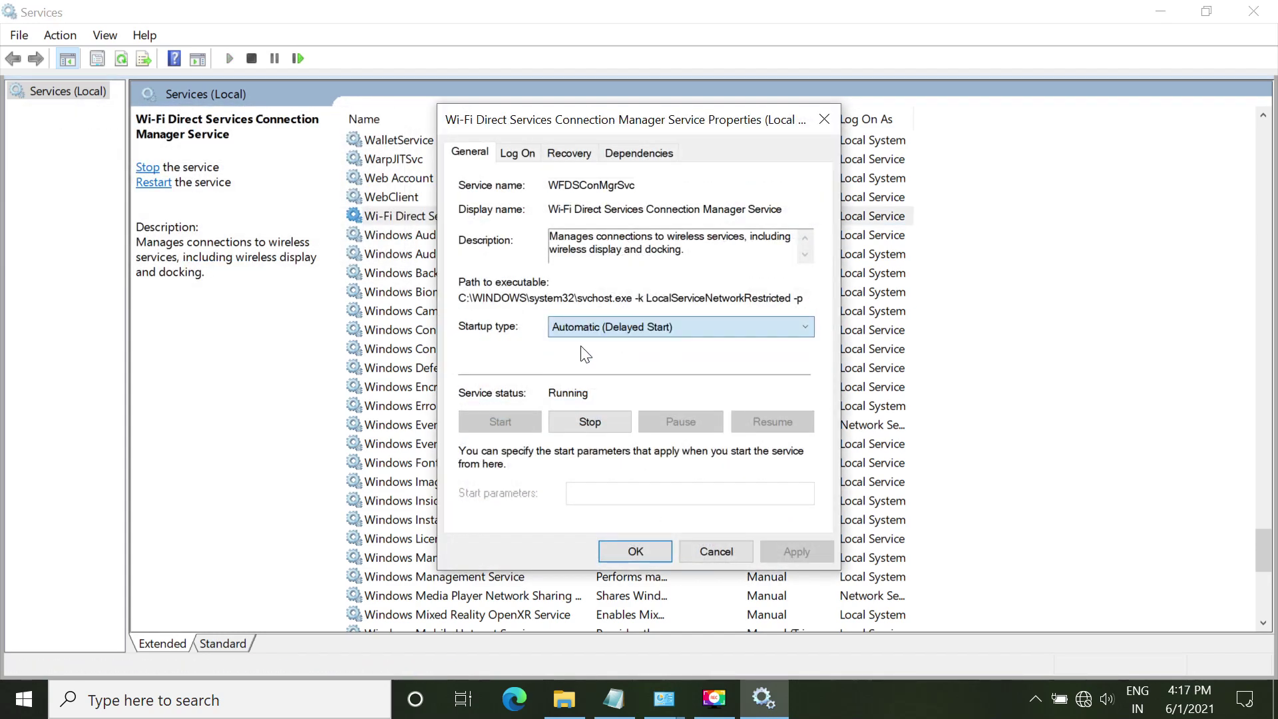
{"action": "left_click", "coordinate": [791, 552]}
{"action": "left_click", "coordinate": [635, 551]}
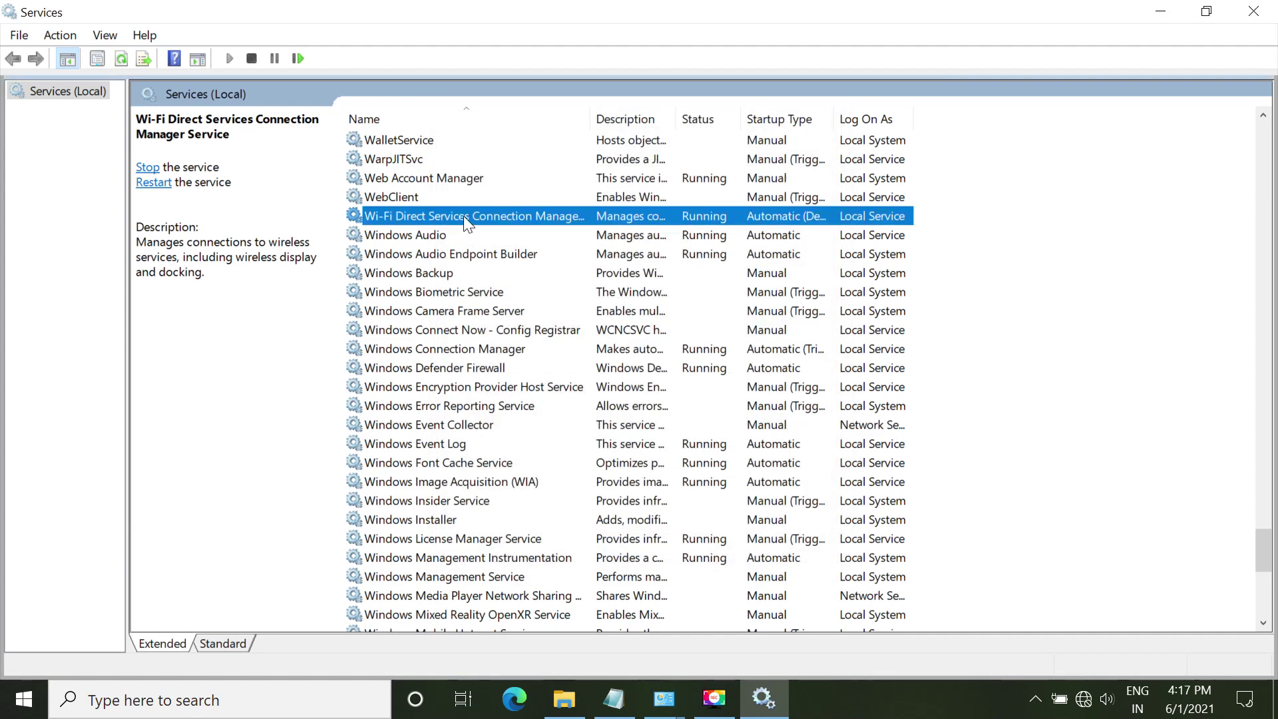
{"action": "key", "text": "r"}
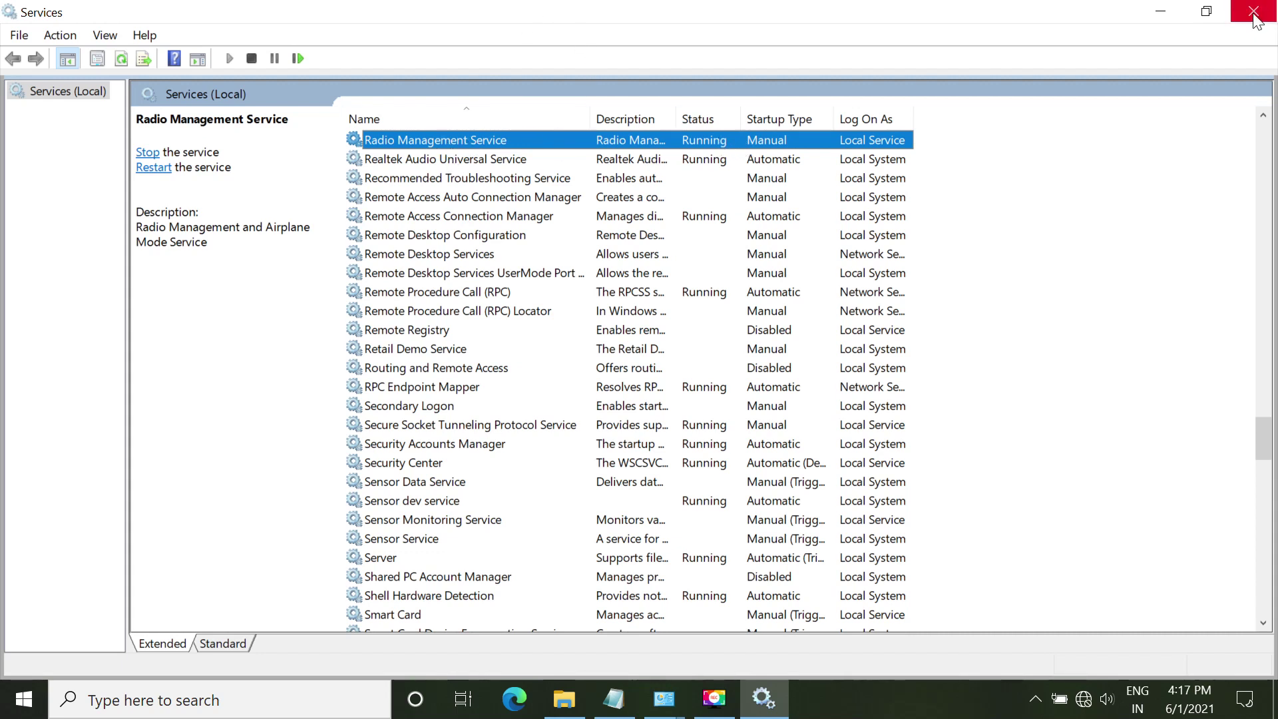
Minimize Services and bring up the Win+X power-user menu.
{"action": "left_click", "coordinate": [1162, 20]}
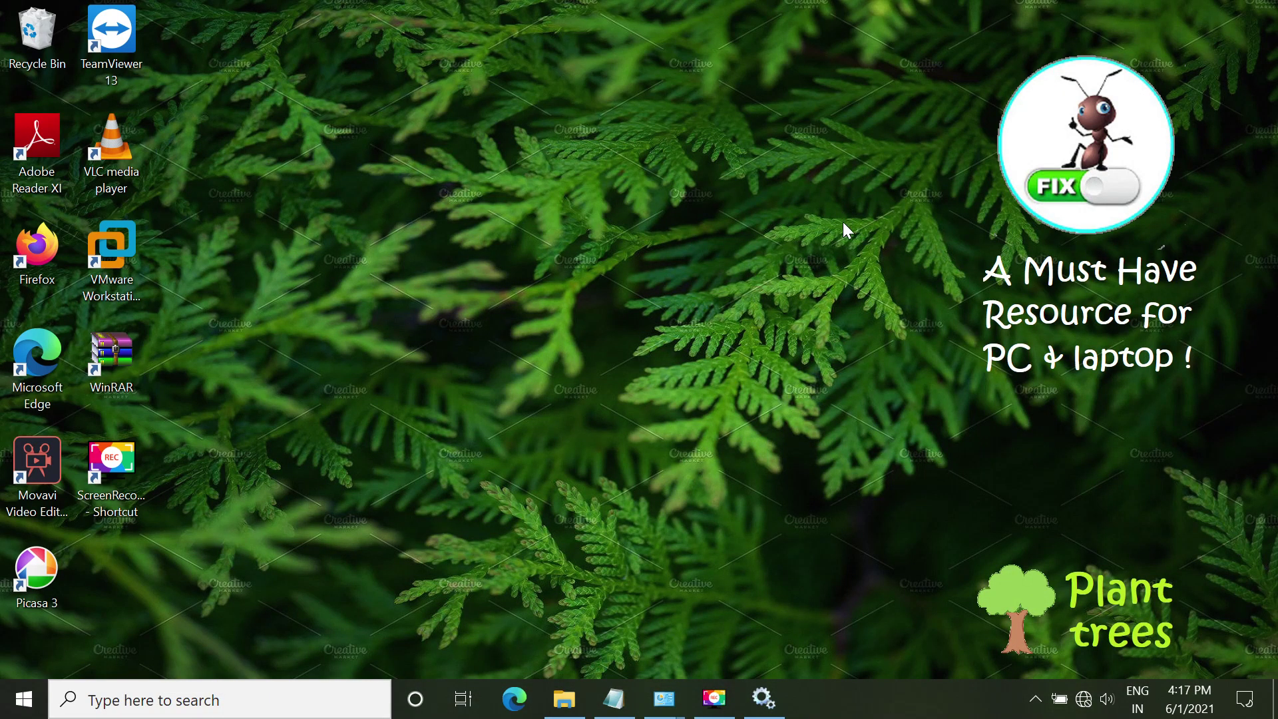
{"action": "key", "text": "super+x"}
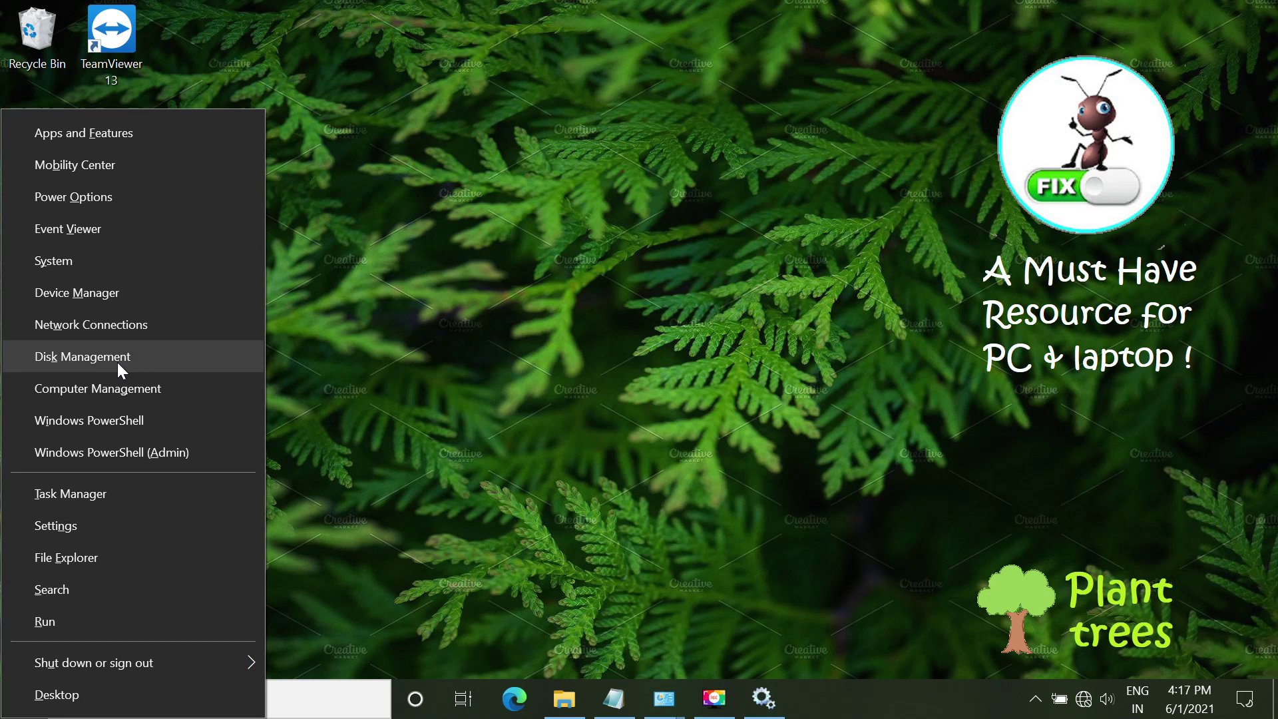
Open Device Manager, expand Network adapters, and select Intel(R) Wireless-AC 9560 160MHz.
{"action": "left_click", "coordinate": [87, 291]}
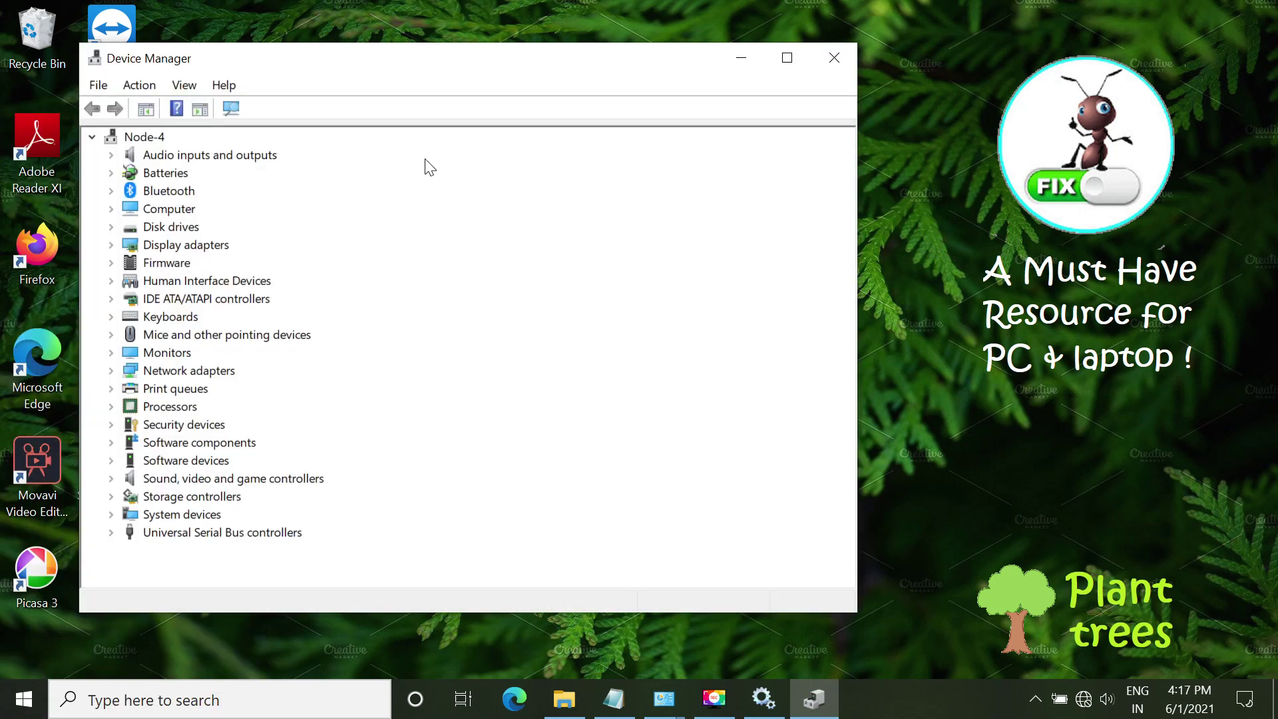
{"action": "left_click_drag", "start_coordinate": [462, 63], "coordinate": [737, 97]}
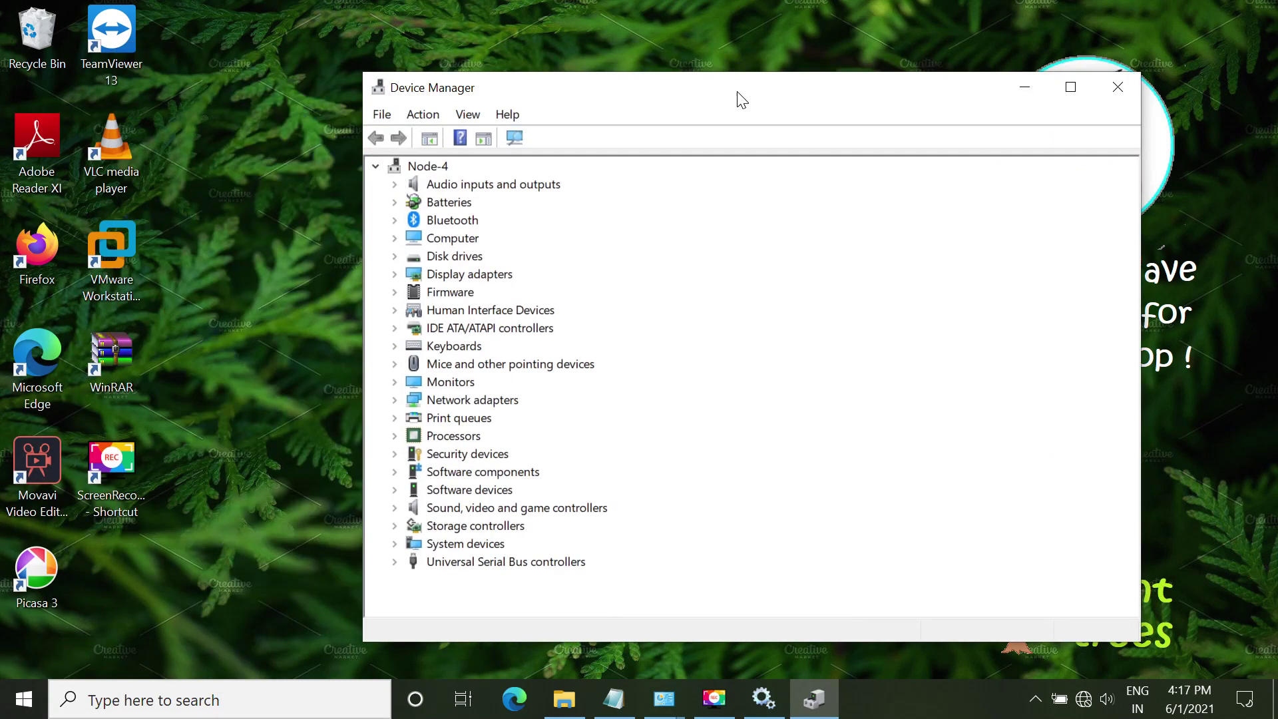
{"action": "left_click", "coordinate": [396, 400]}
{"action": "left_click", "coordinate": [510, 400]}
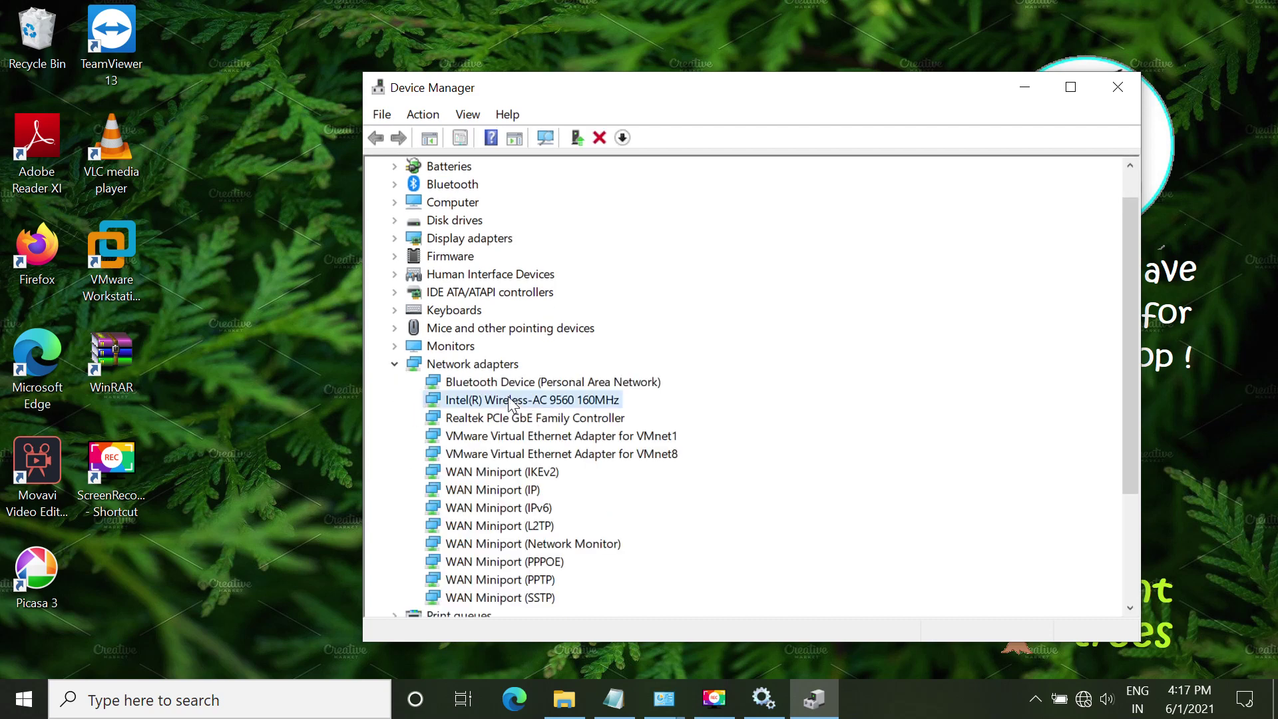
Reinstall the Wireless-AC 9560 adapter using the Intel driver already on this computer.
{"action": "right_click", "coordinate": [510, 400]}
{"action": "left_click", "coordinate": [536, 410]}
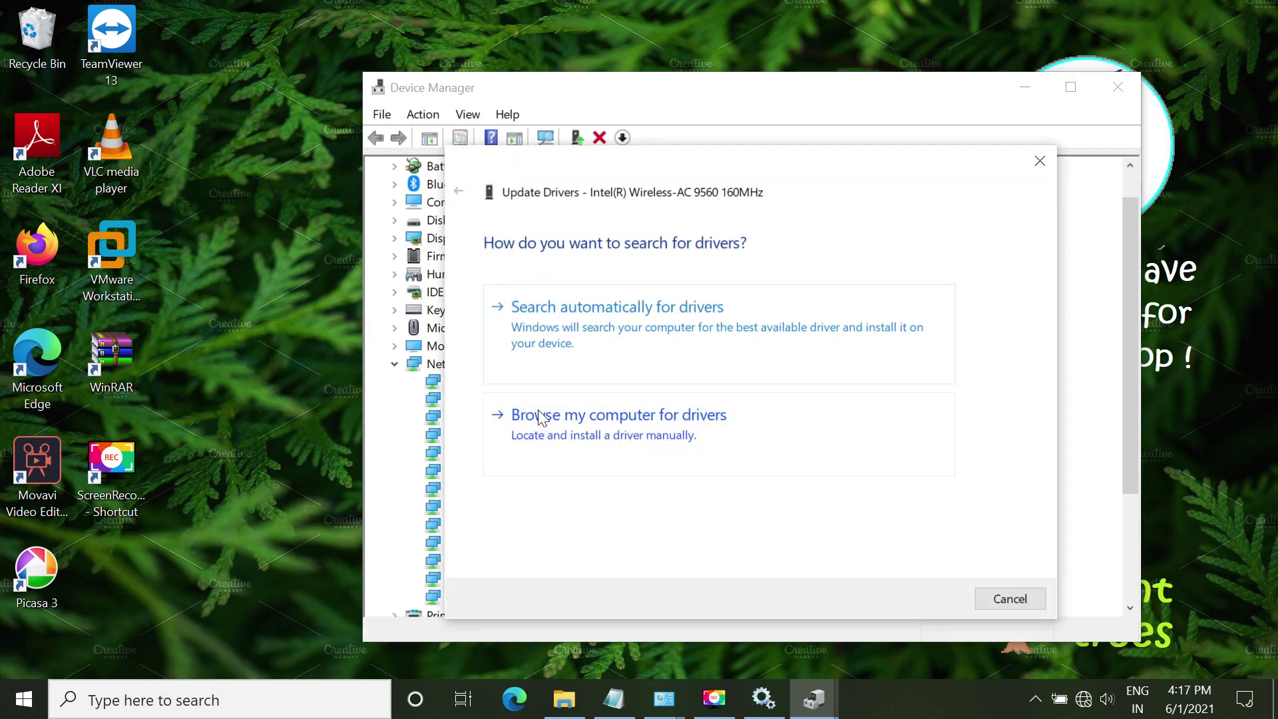
{"action": "left_click", "coordinate": [612, 420]}
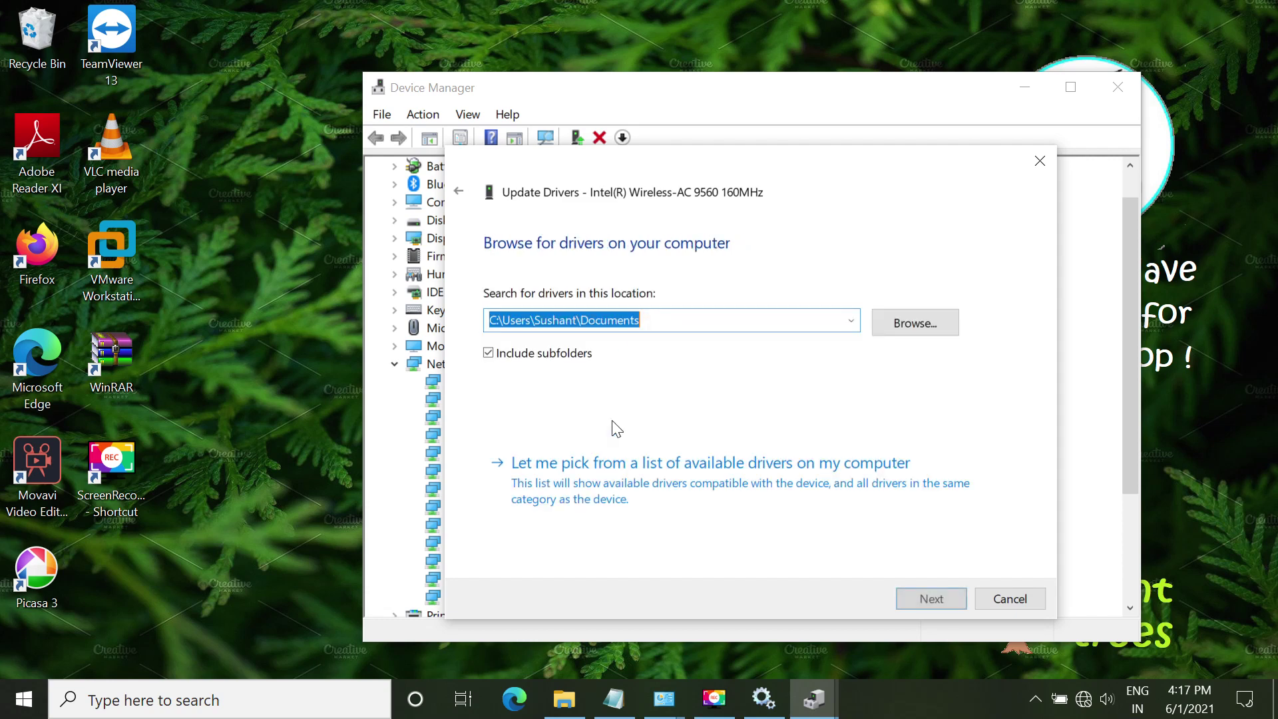
{"action": "left_click", "coordinate": [586, 464]}
{"action": "left_click", "coordinate": [573, 417]}
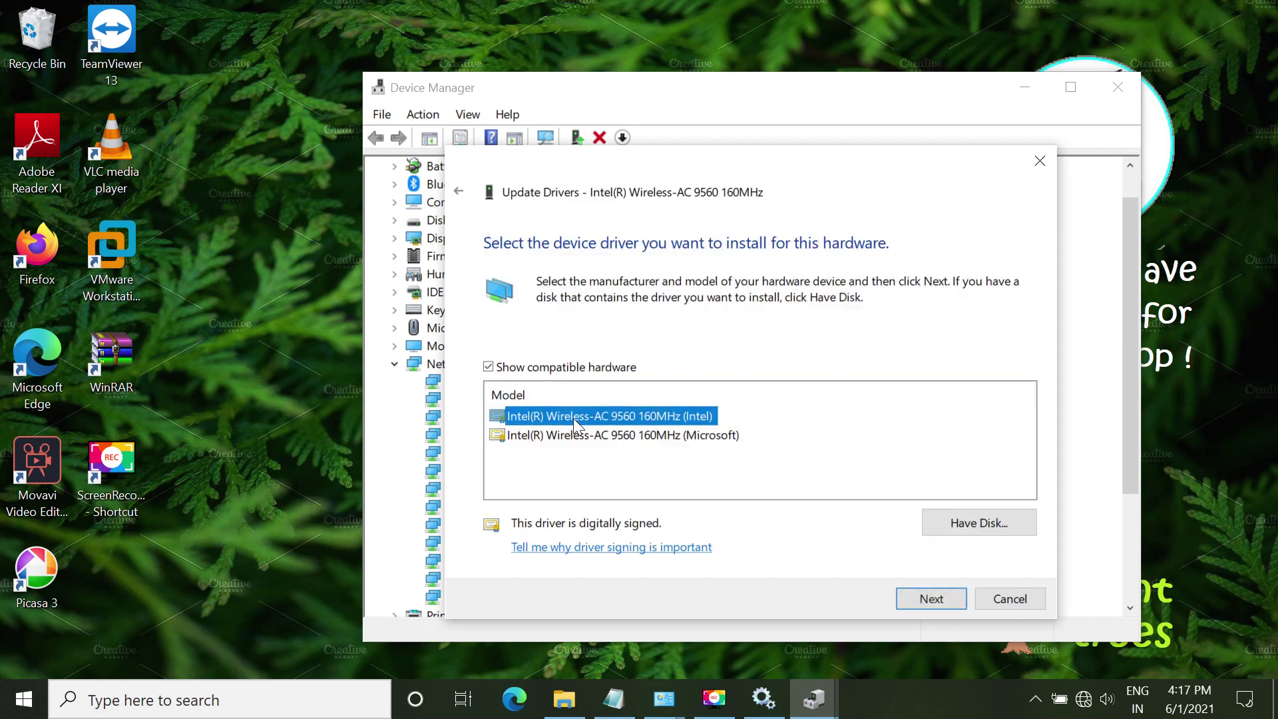
{"action": "left_click", "coordinate": [932, 599]}
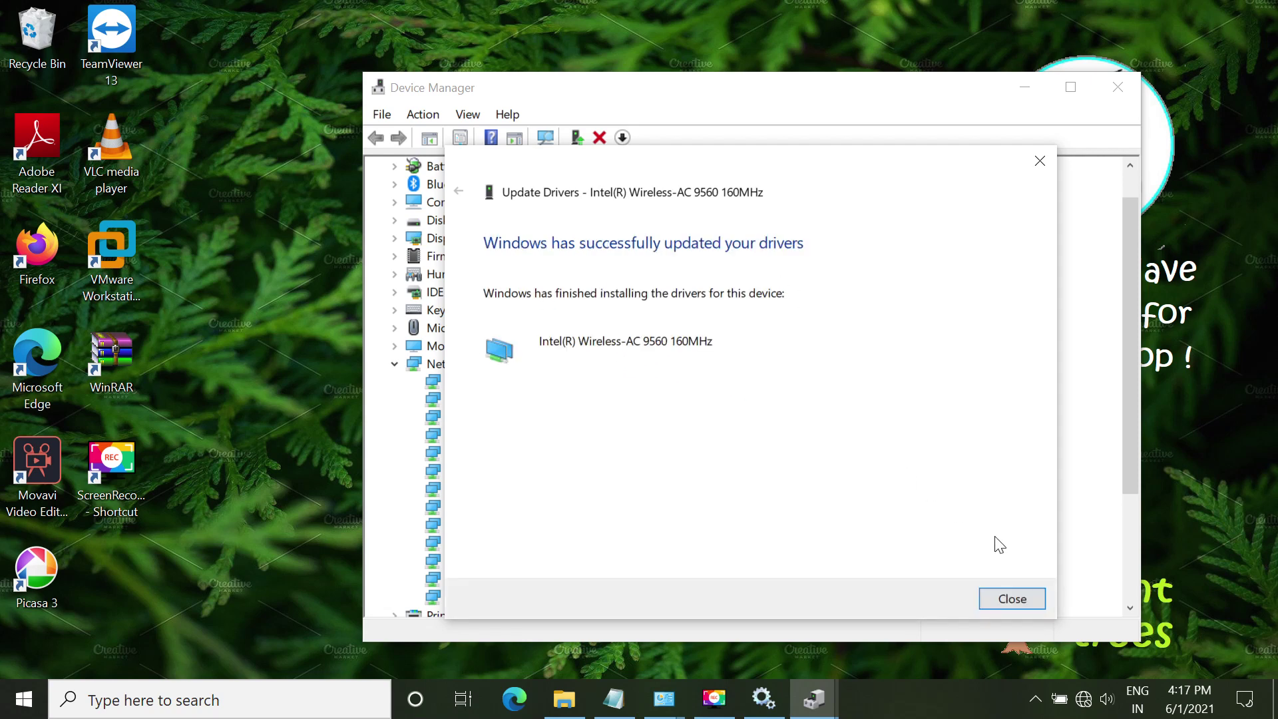
{"action": "left_click", "coordinate": [1006, 599]}
Scan for hardware changes and close Device Manager.
{"action": "right_click", "coordinate": [481, 363]}
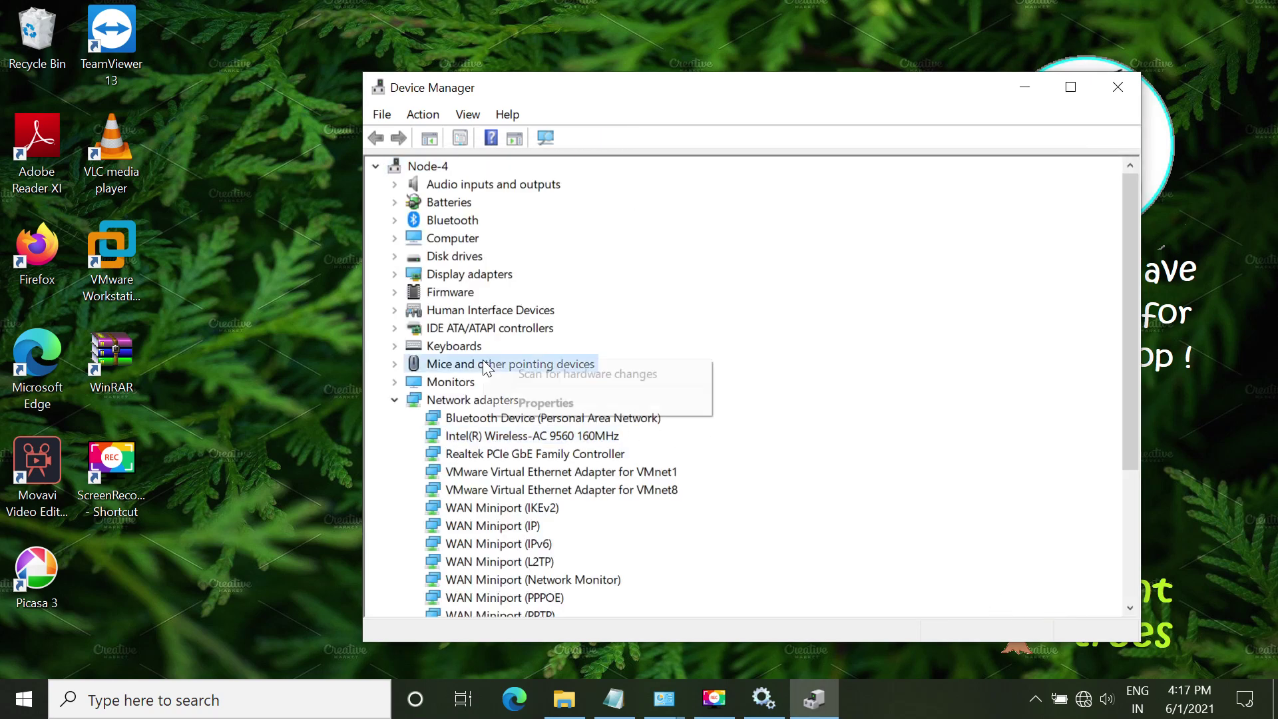
{"action": "left_click", "coordinate": [534, 370]}
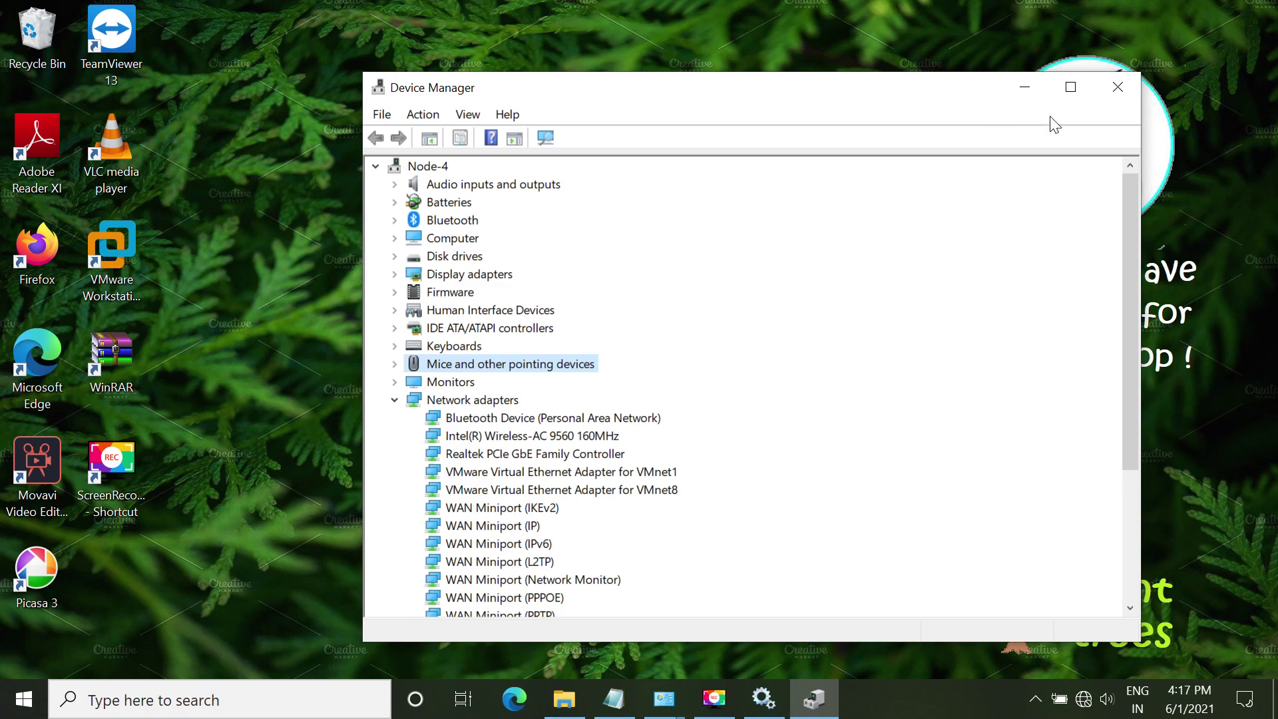
{"action": "left_click", "coordinate": [1121, 99]}
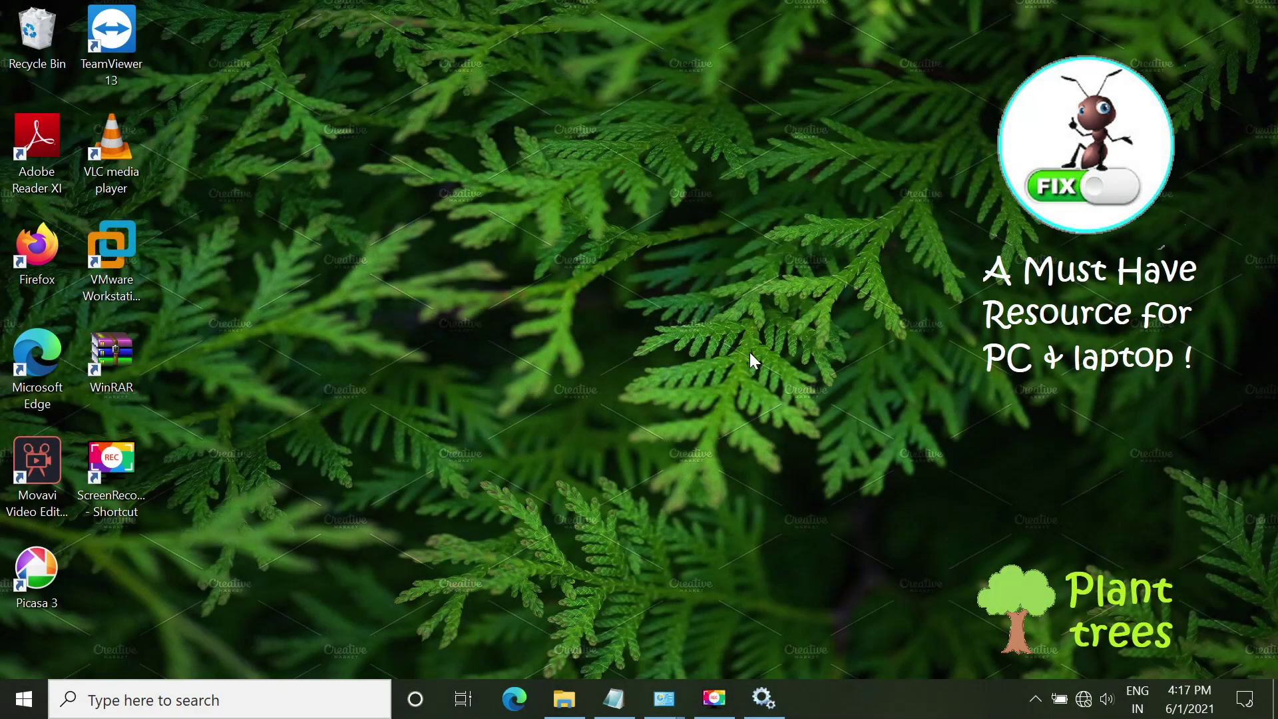
Open Control Panel from a Start menu search for 'control'.
{"action": "key", "text": "super"}
{"action": "type", "text": "control"}
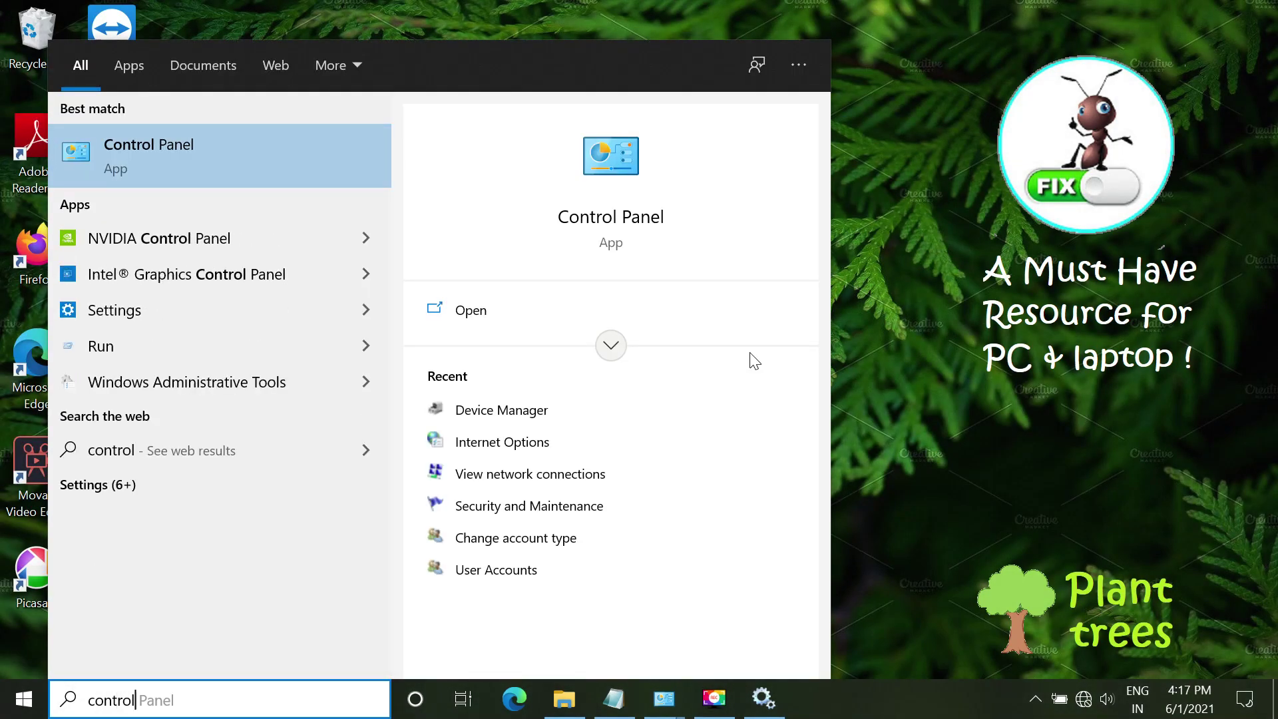
{"action": "left_click", "coordinate": [234, 143]}
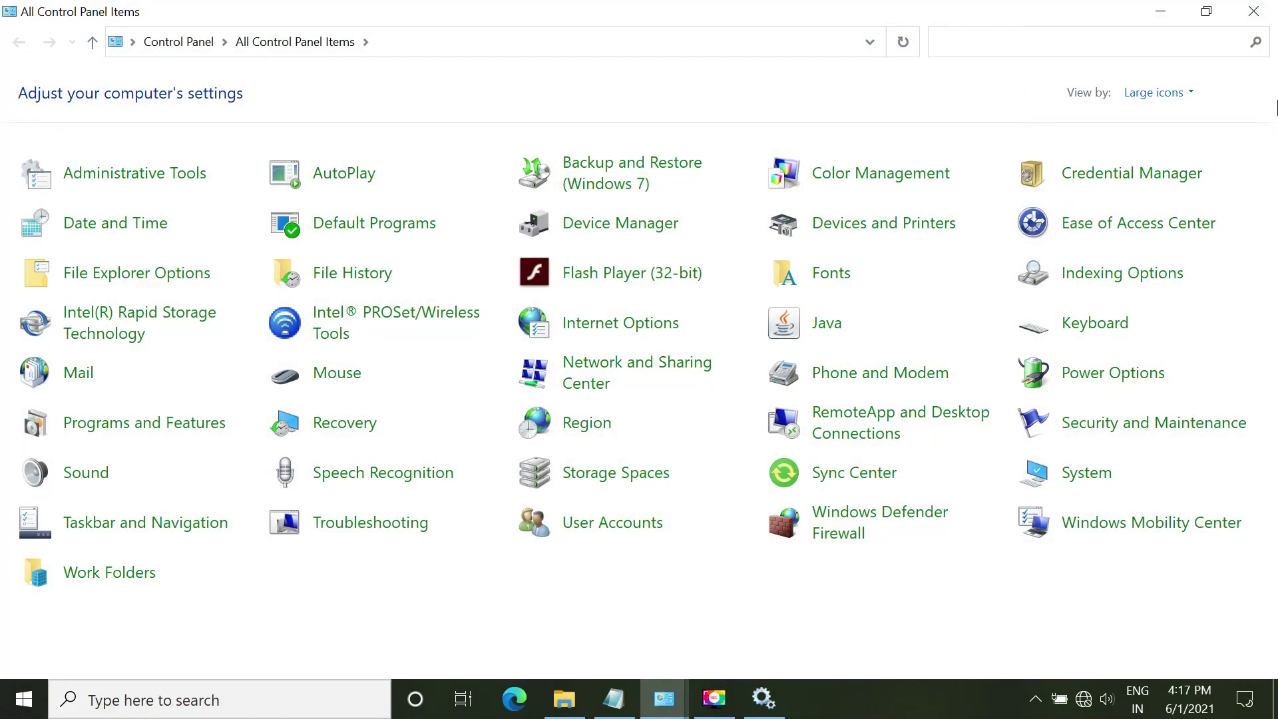
Search Control Panel for 'view network' and open the network connections list.
{"action": "type", "text": "view"}
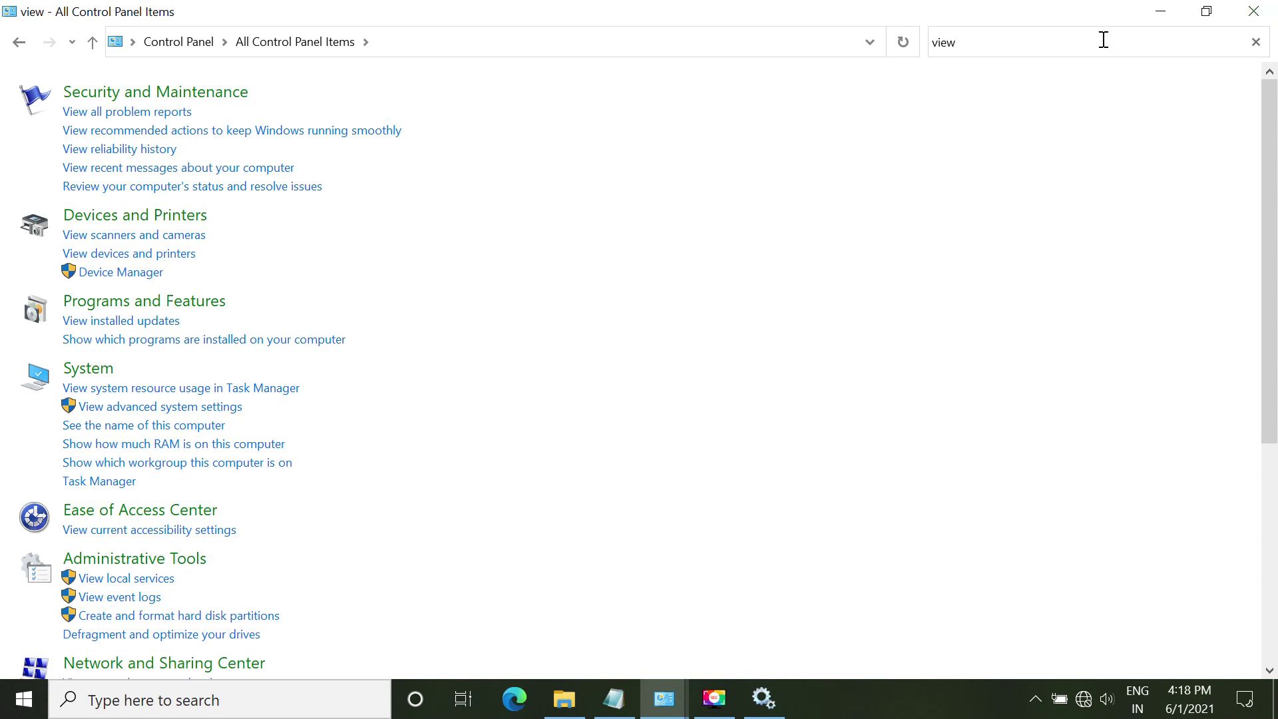
{"action": "left_click", "coordinate": [1103, 39]}
{"action": "key", "text": "BackSpace"}
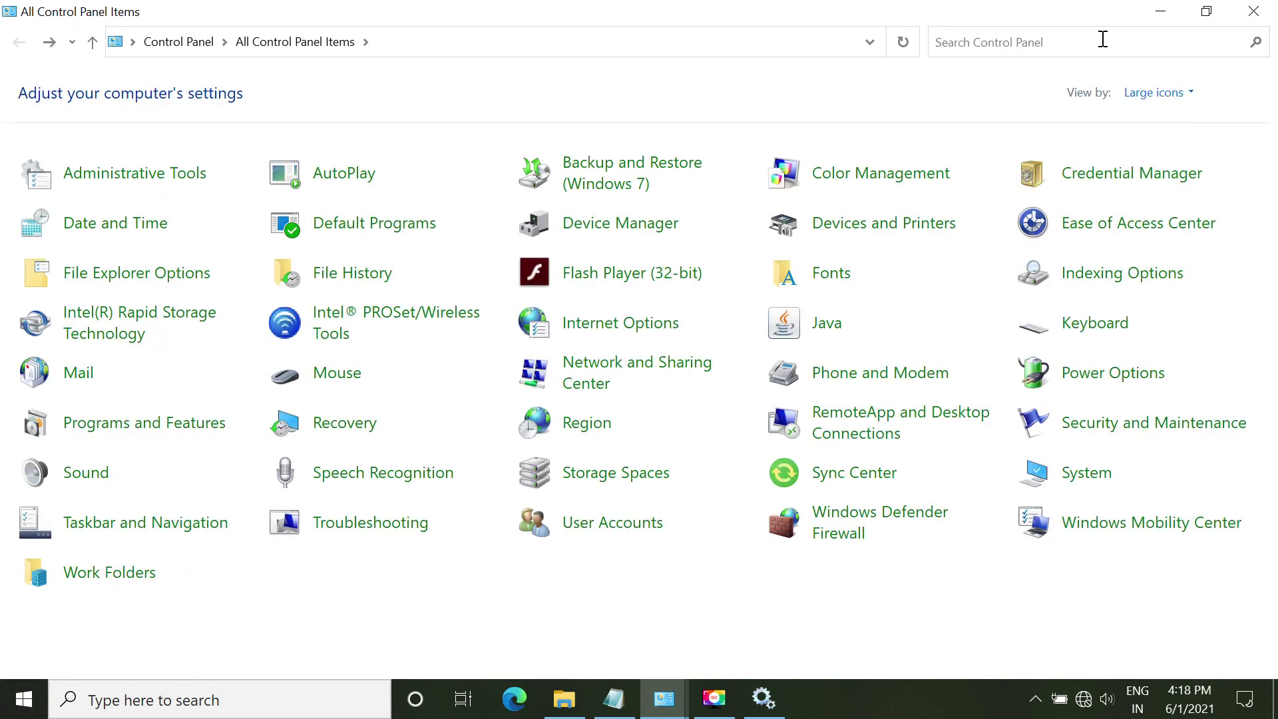
{"action": "left_click", "coordinate": [1103, 39]}
{"action": "type", "text": "view"}
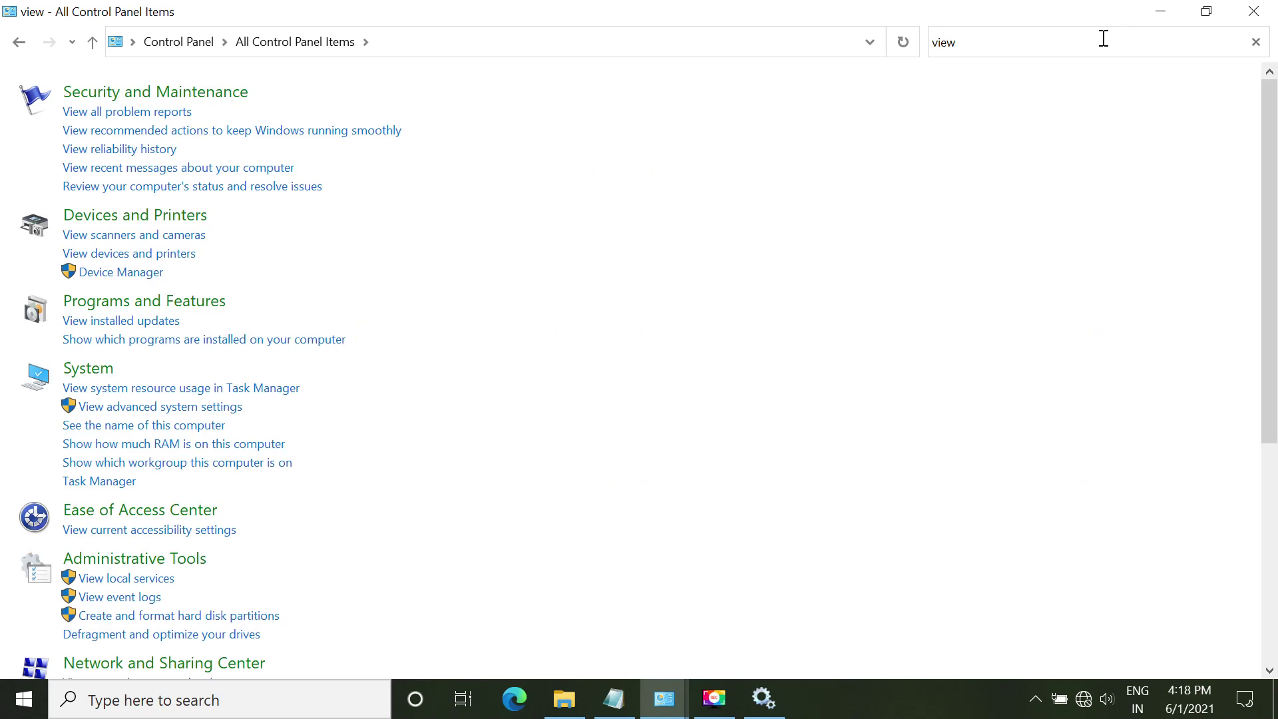
{"action": "type", "text": " network"}
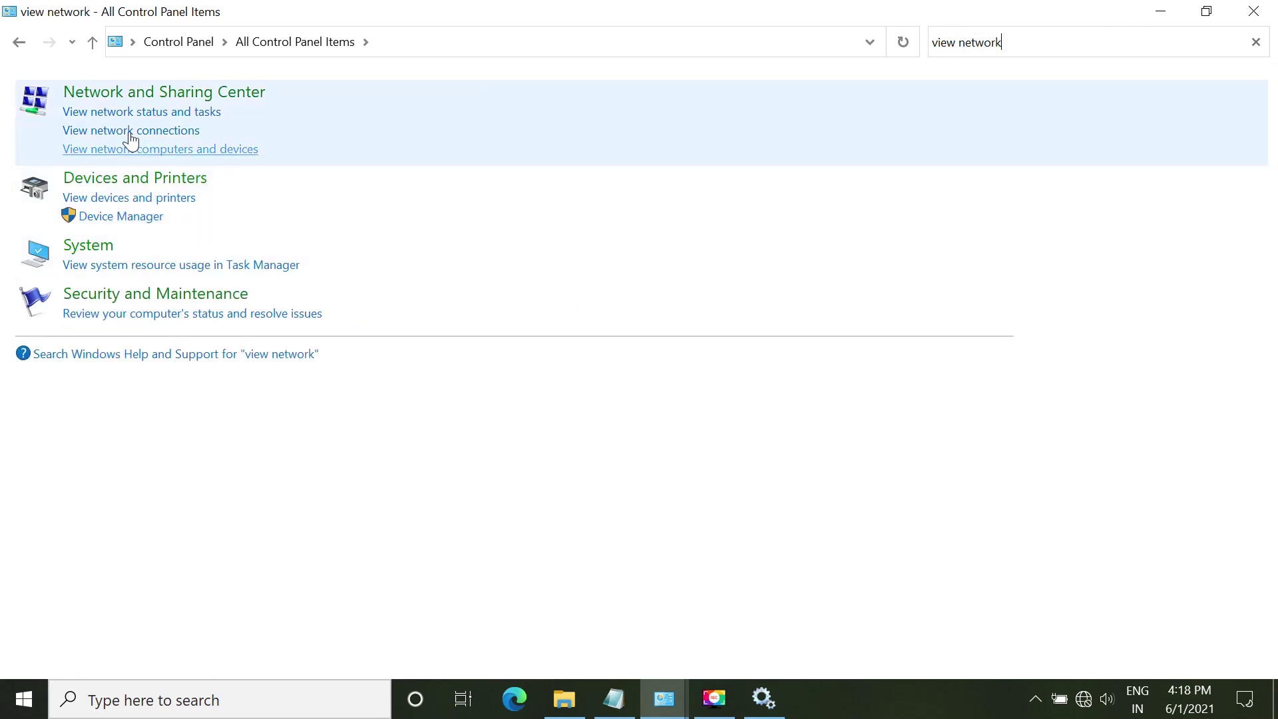
{"action": "left_click", "coordinate": [130, 131]}
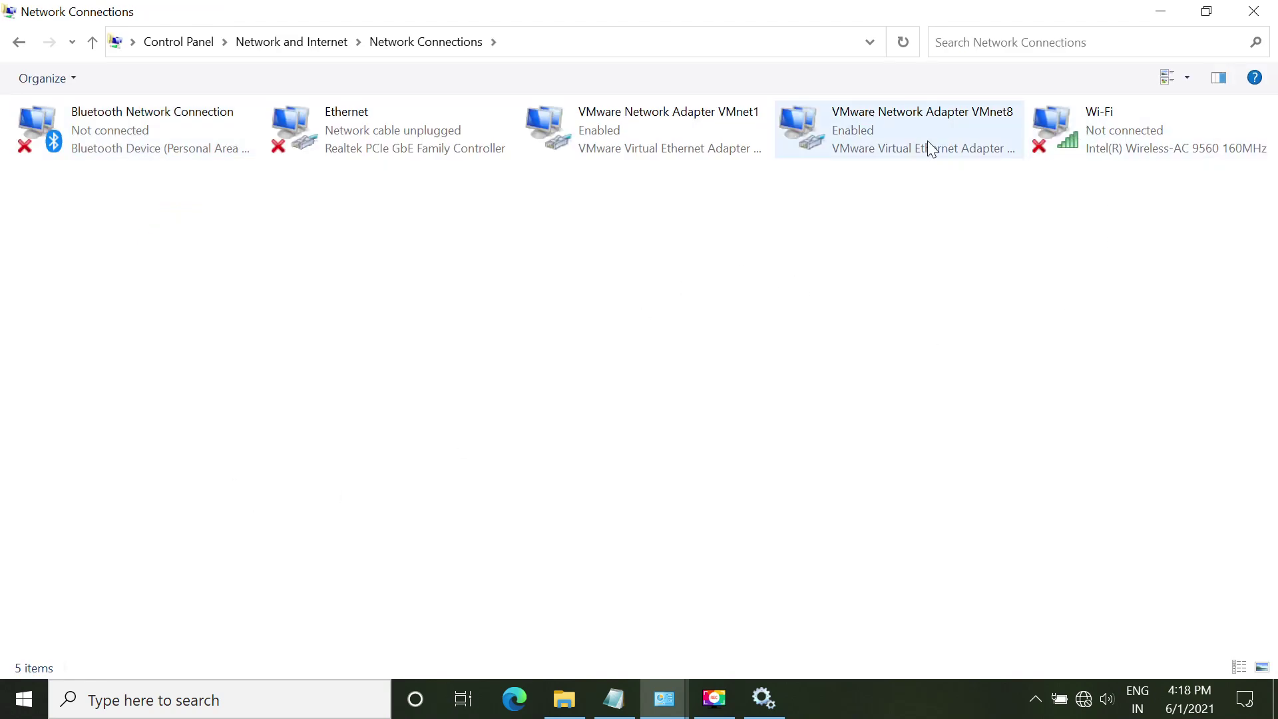
In Wi-Fi's IPv4 properties, enter DNS servers 8.8.8.8 and 8.8.4.4 and apply.
{"action": "right_click", "coordinate": [1056, 134]}
{"action": "left_click", "coordinate": [1104, 346]}
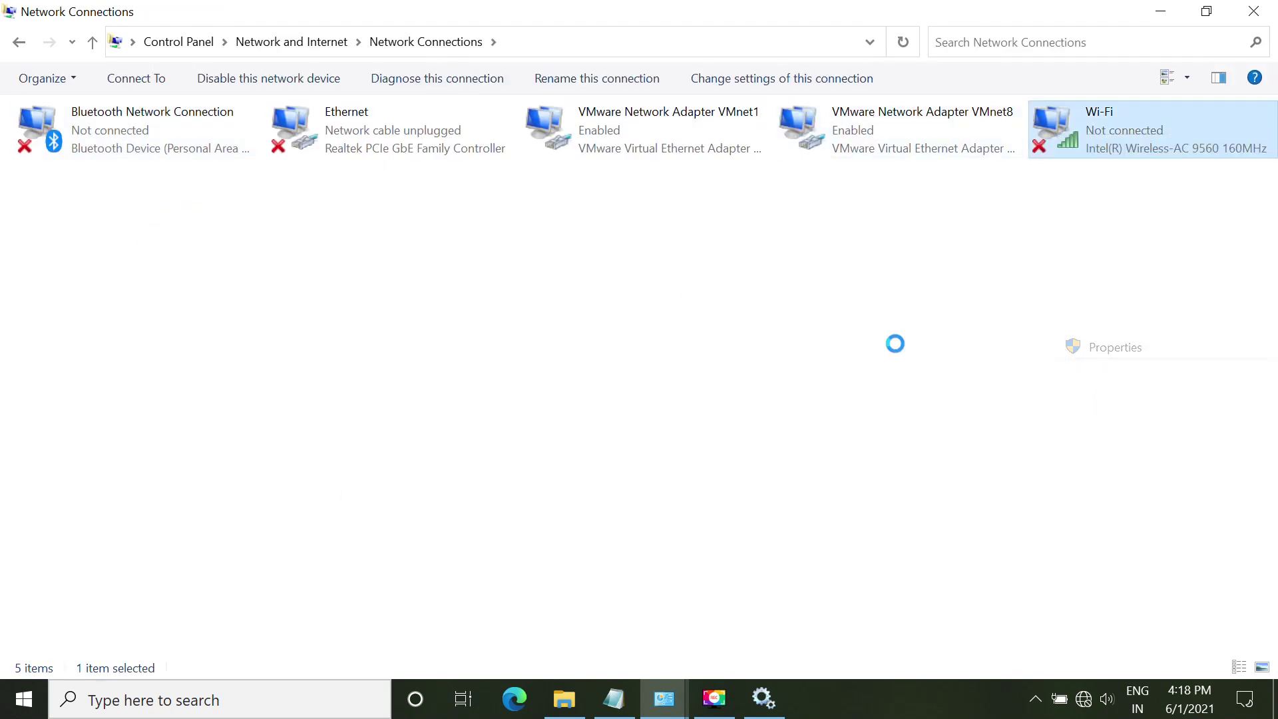
{"action": "left_click", "coordinate": [206, 323]}
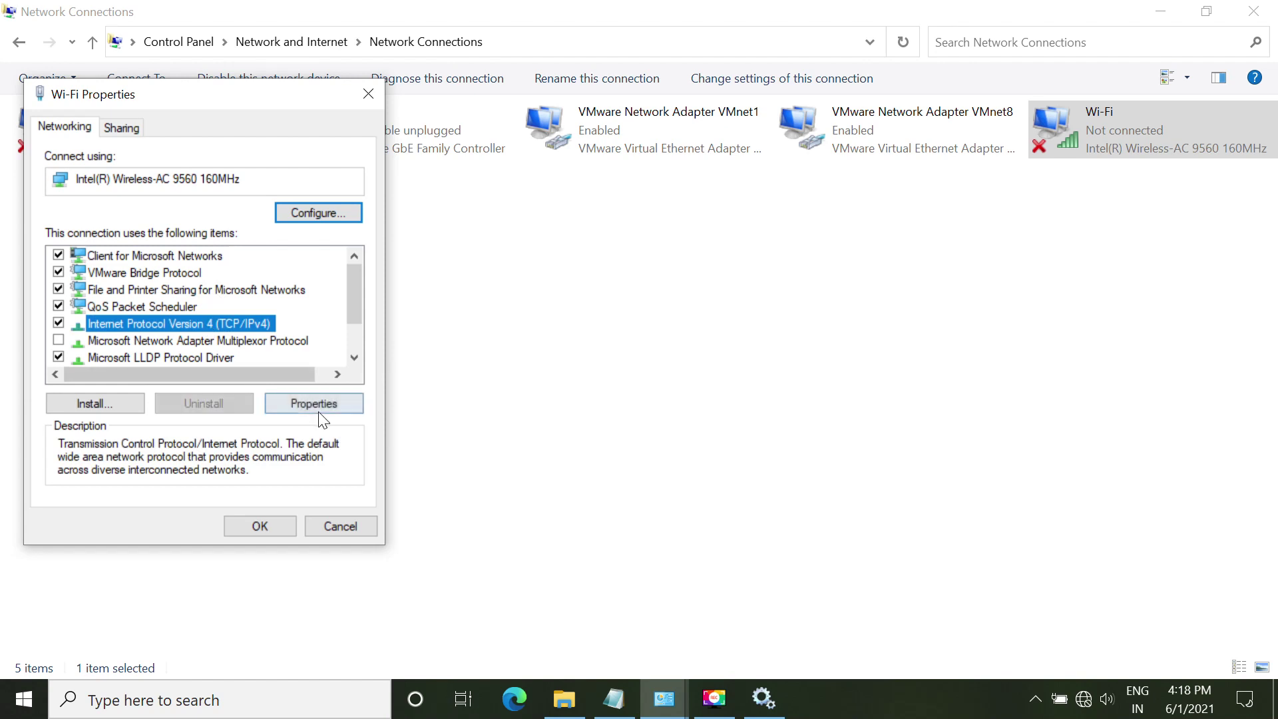
{"action": "left_click", "coordinate": [355, 405]}
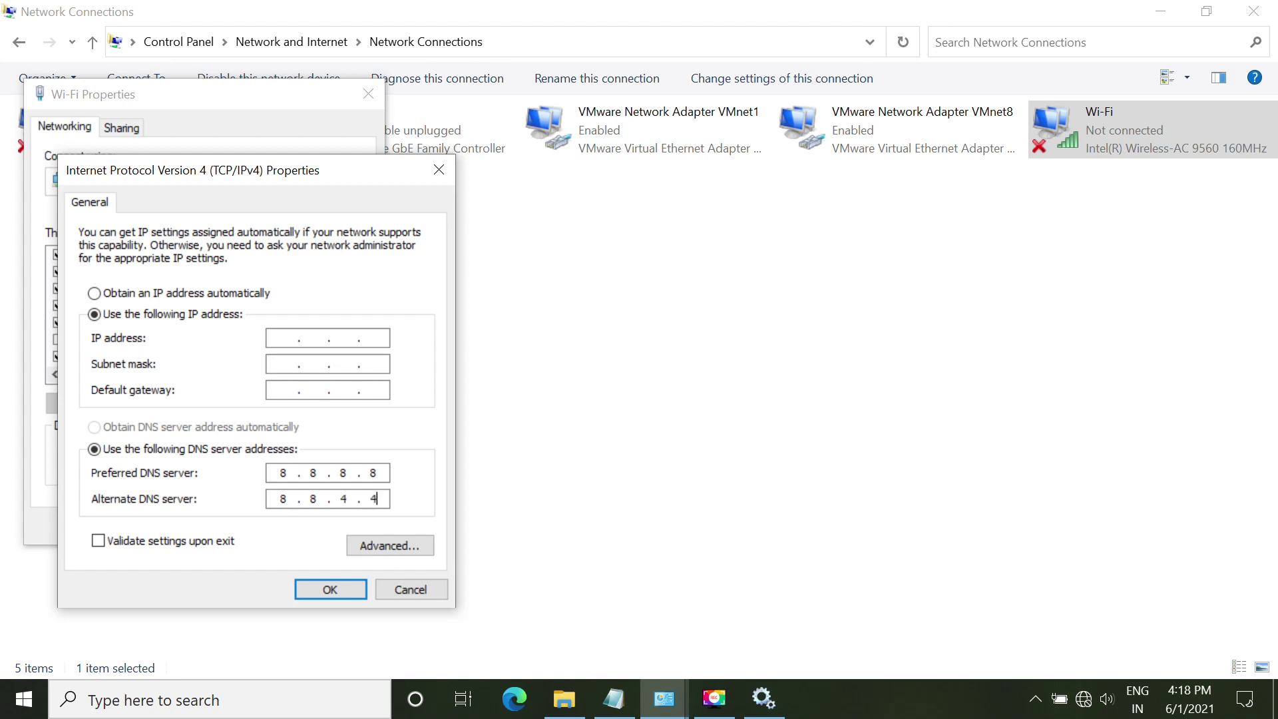
{"action": "left_click", "coordinate": [313, 594]}
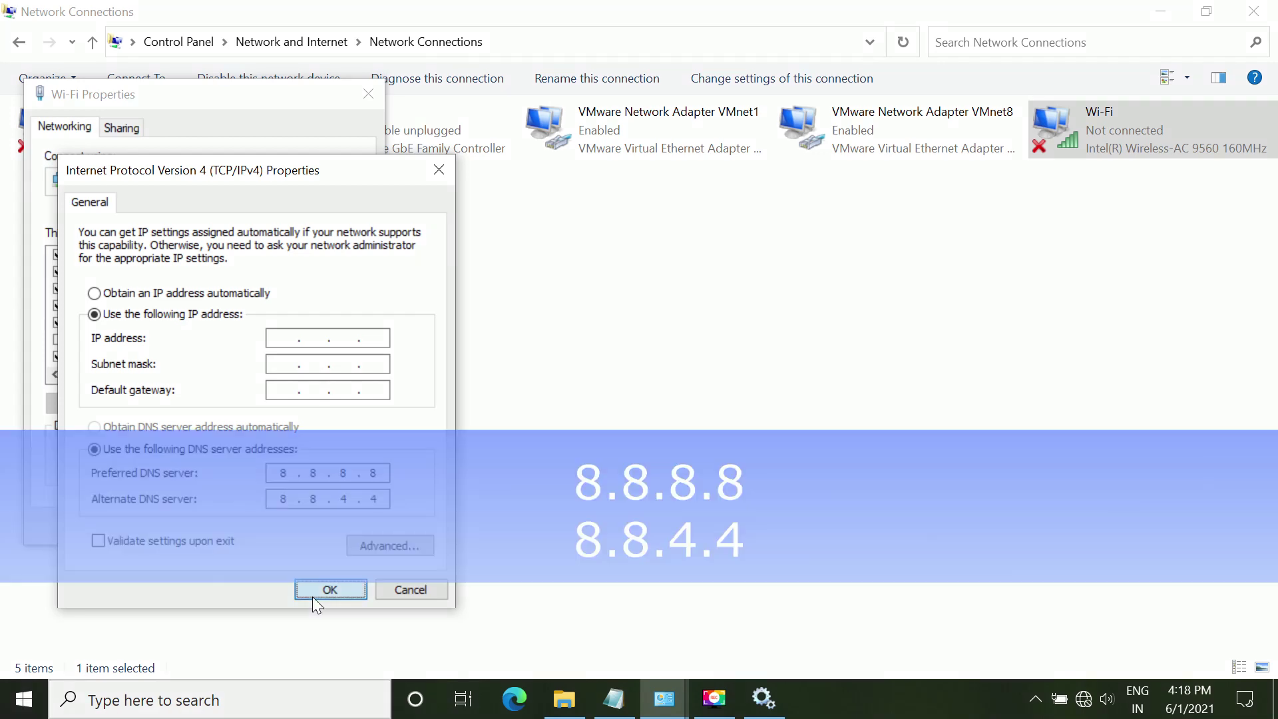
Switch IPv4 to obtain the IP address automatically, confirm, and close the Network Connections windows.
{"action": "left_click", "coordinate": [754, 418]}
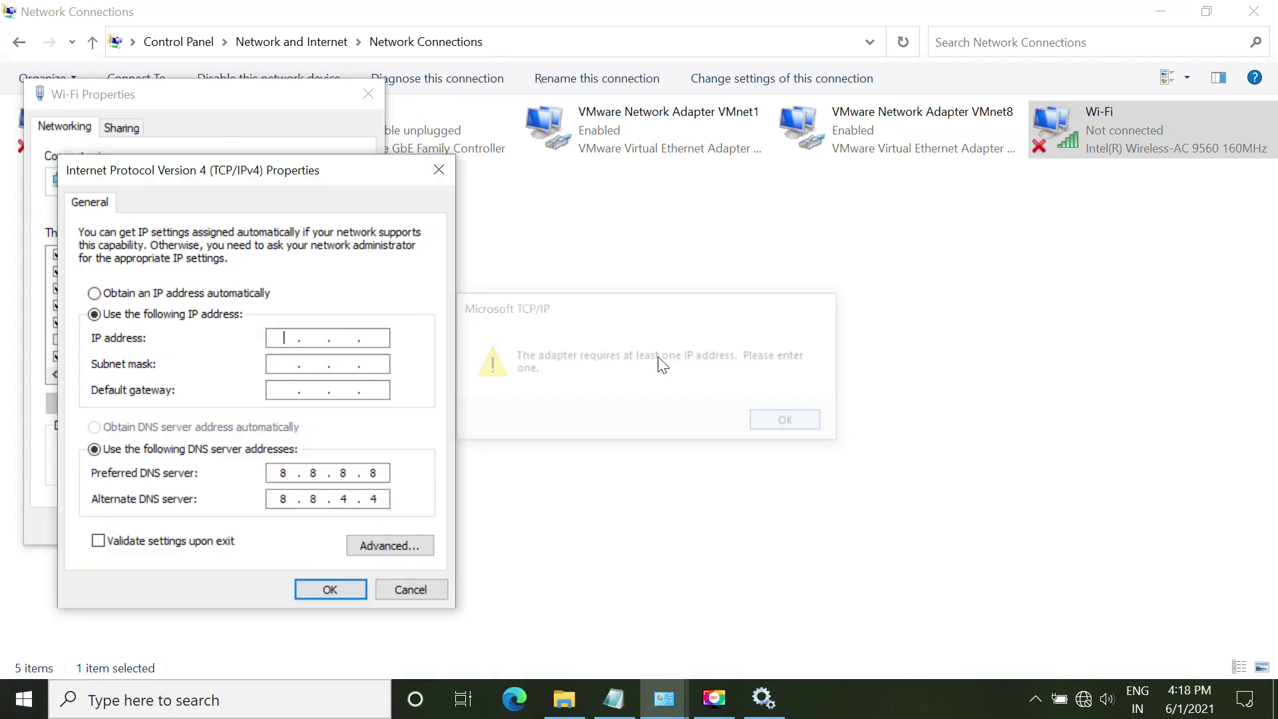
{"action": "left_click", "coordinate": [212, 297]}
{"action": "left_click", "coordinate": [321, 589]}
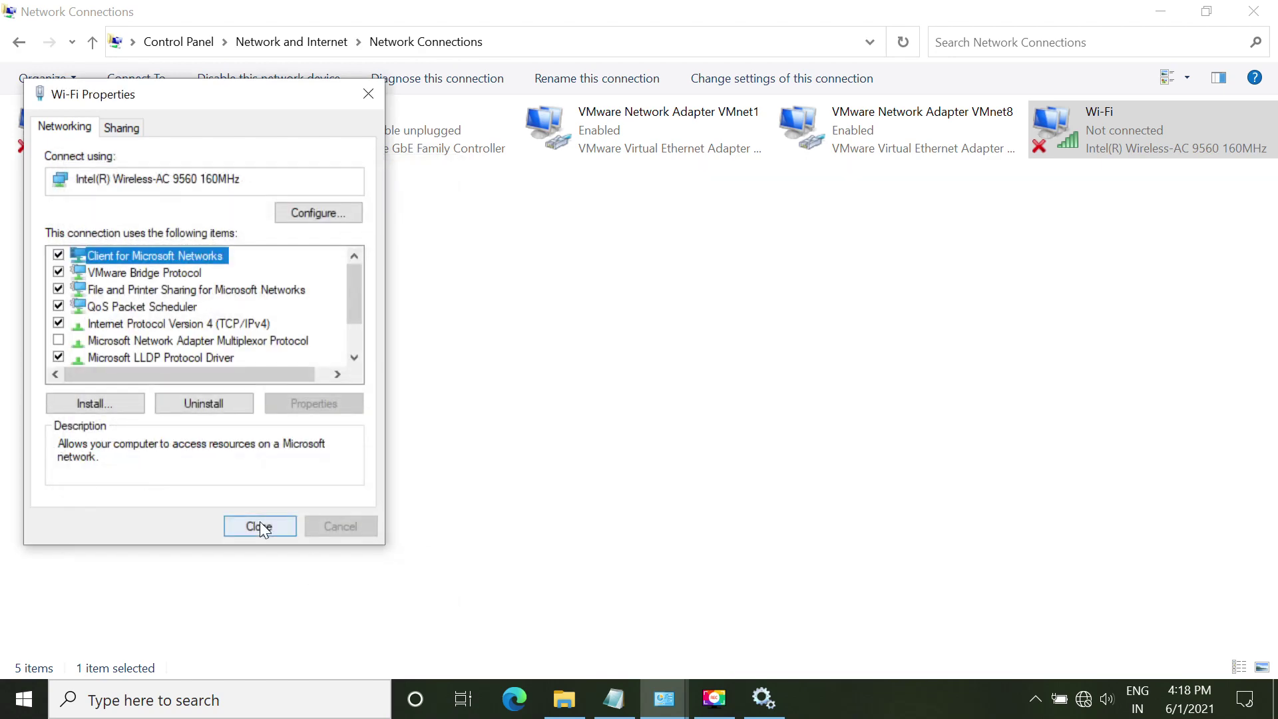
{"action": "left_click", "coordinate": [259, 522]}
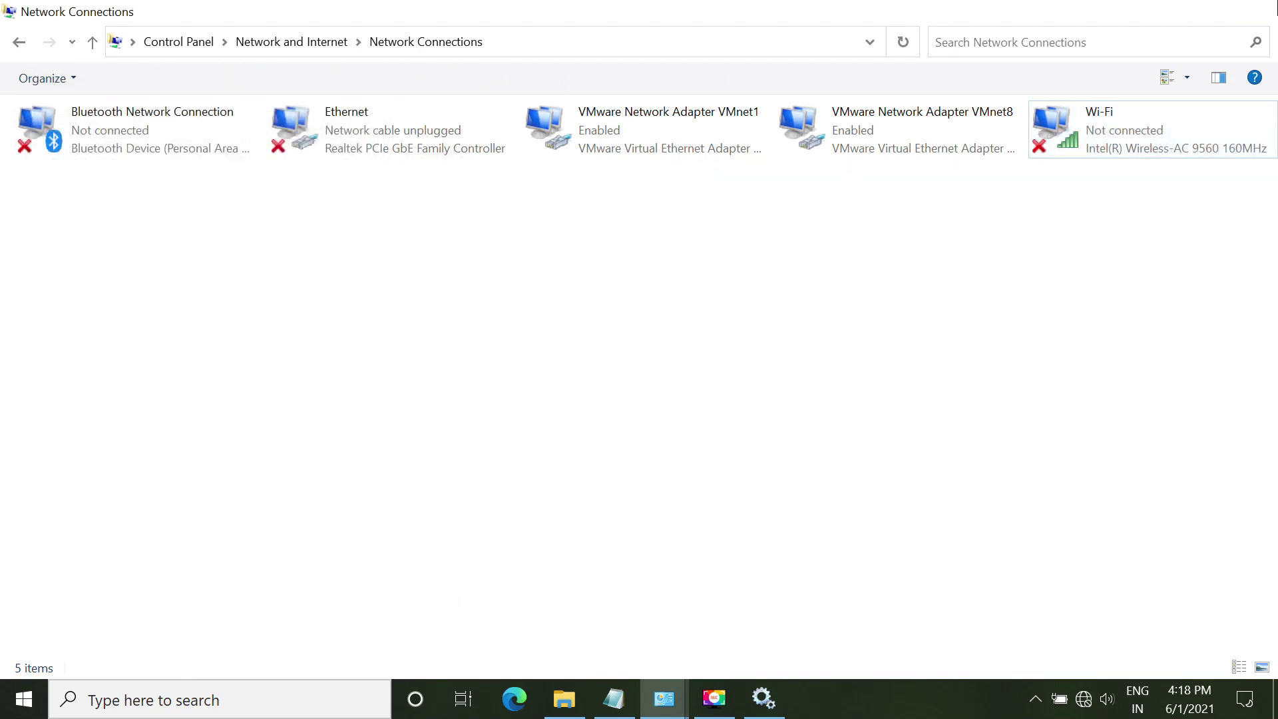
{"action": "left_click", "coordinate": [1253, 11]}
Forget the saved Airial13 Wi-Fi network from the taskbar network list.
{"action": "left_click", "coordinate": [1083, 700]}
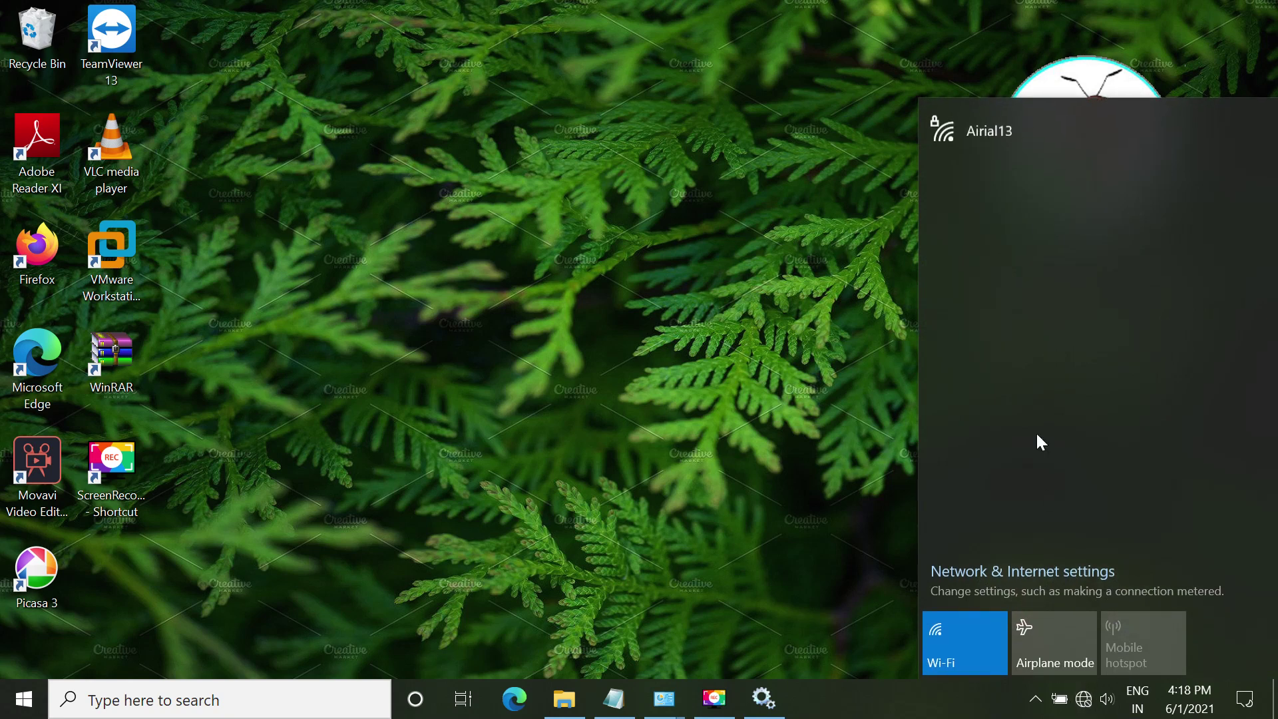
{"action": "left_click", "coordinate": [1025, 138]}
{"action": "right_click", "coordinate": [1025, 138]}
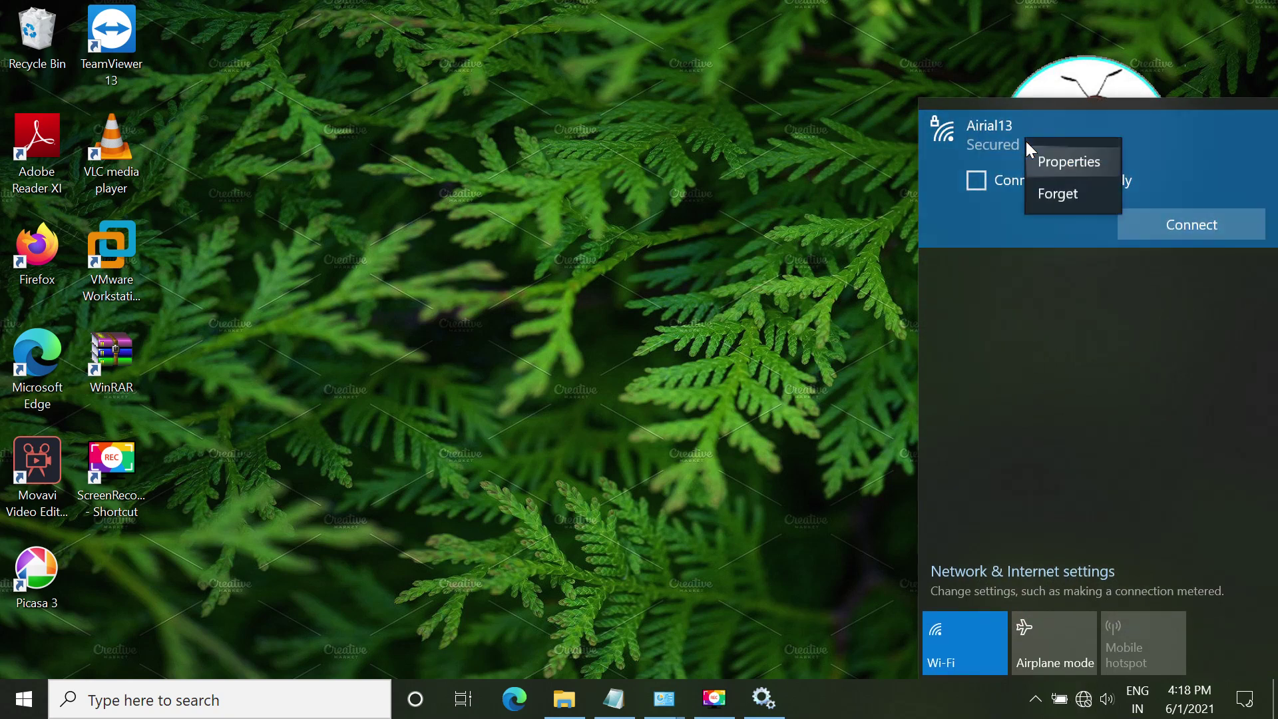
{"action": "left_click", "coordinate": [1089, 216]}
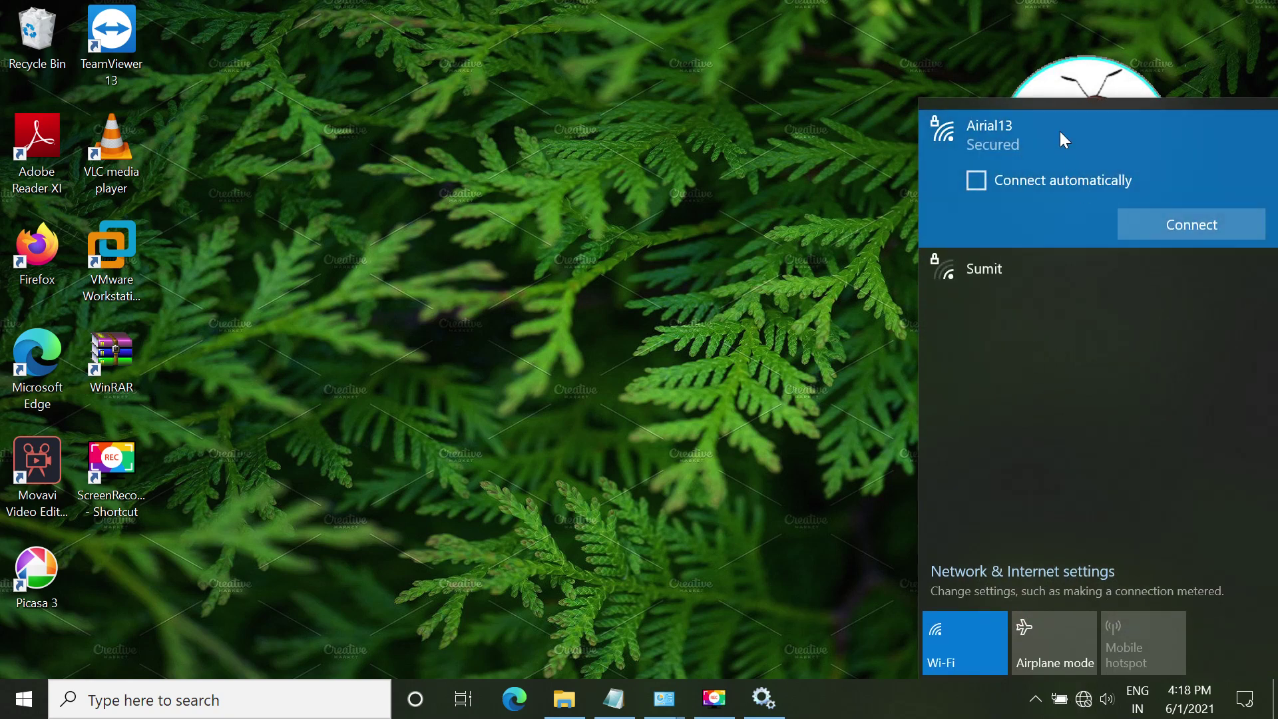
Reconnect to Airial13 without auto-connect, entering the network security key and allowing discovery.
{"action": "left_click", "coordinate": [1198, 223]}
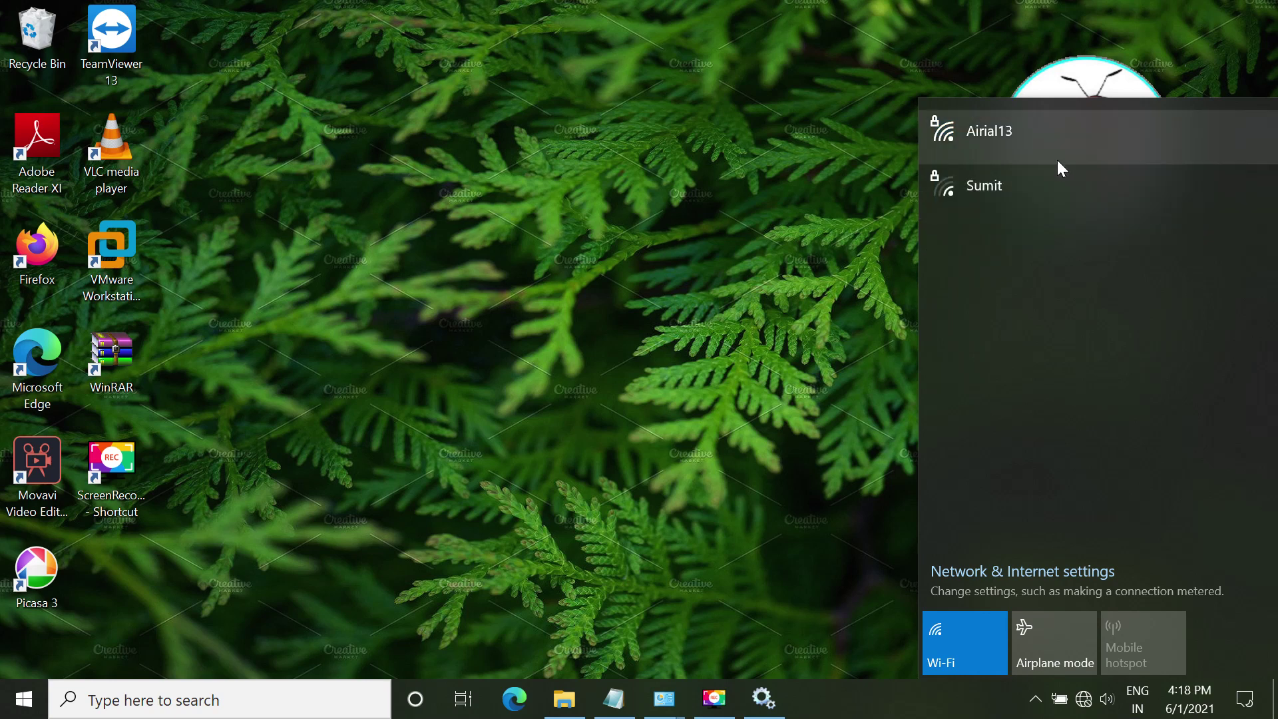
{"action": "left_click", "coordinate": [1061, 159]}
{"action": "left_click", "coordinate": [1098, 180]}
{"action": "left_click", "coordinate": [1185, 223]}
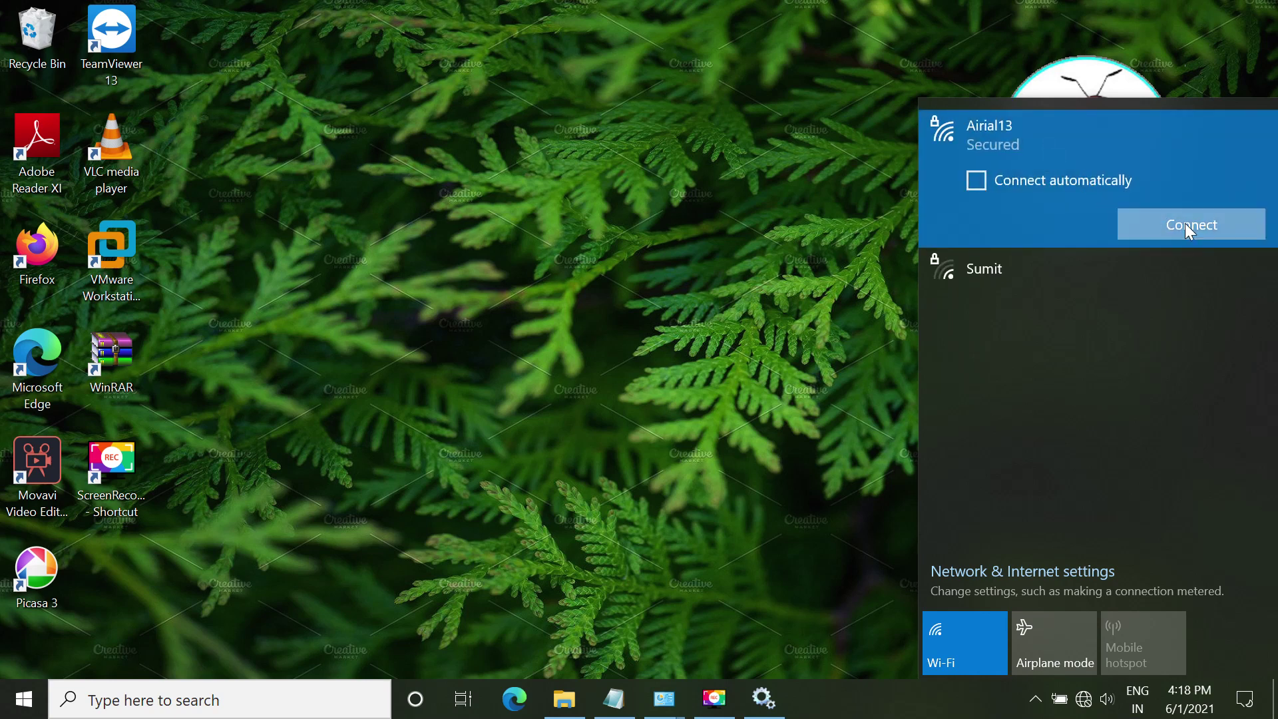
{"action": "type", "text": "••••••"}
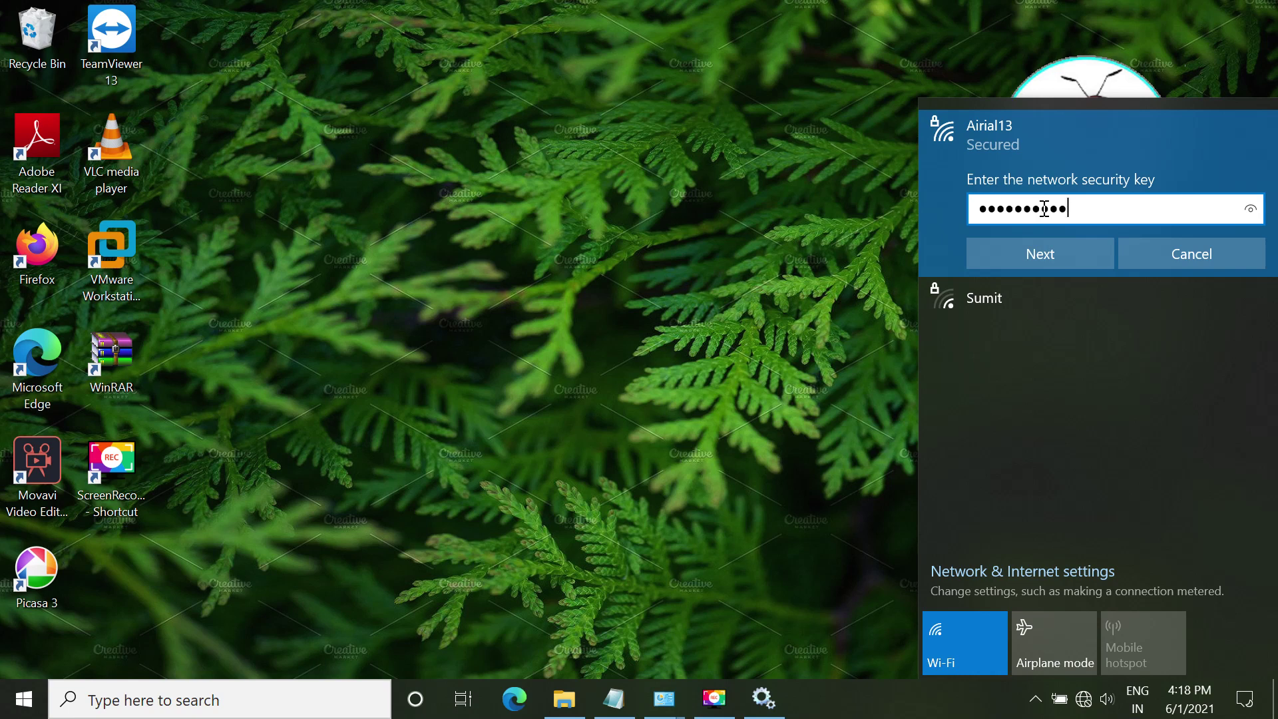
{"action": "type", "text": "••••"}
{"action": "left_click", "coordinate": [1059, 252]}
{"action": "left_click", "coordinate": [1077, 315]}
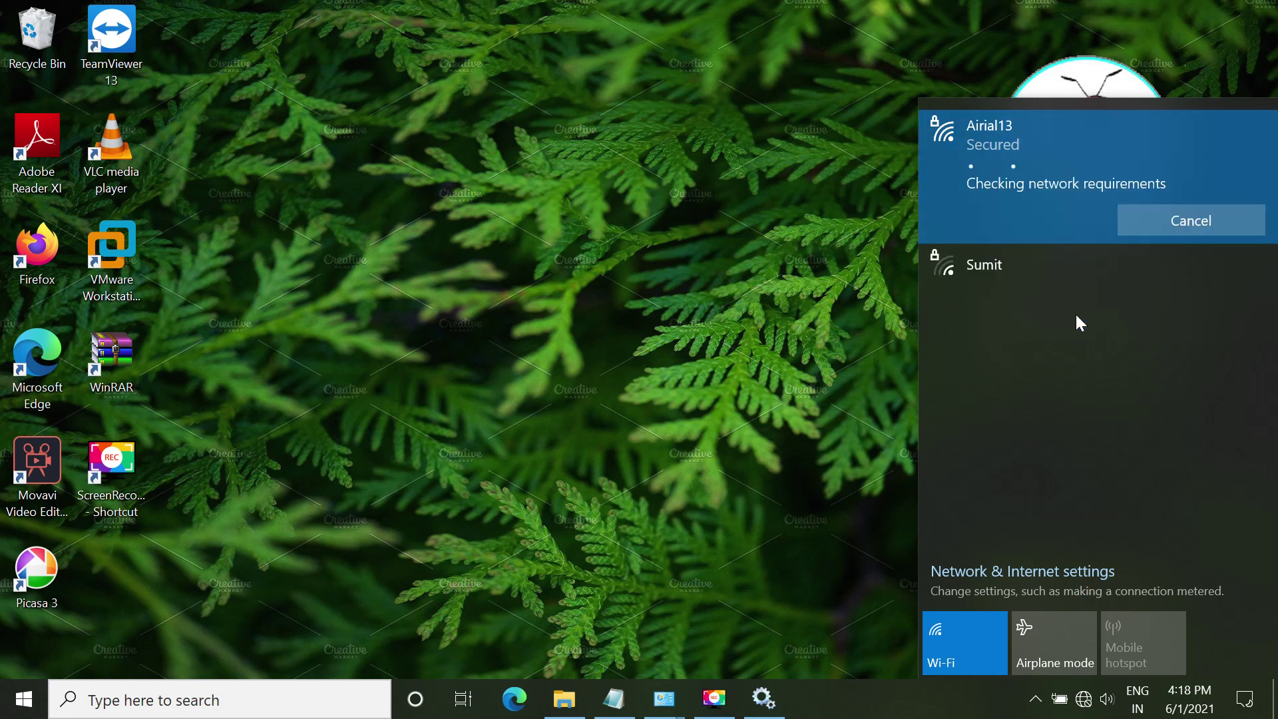